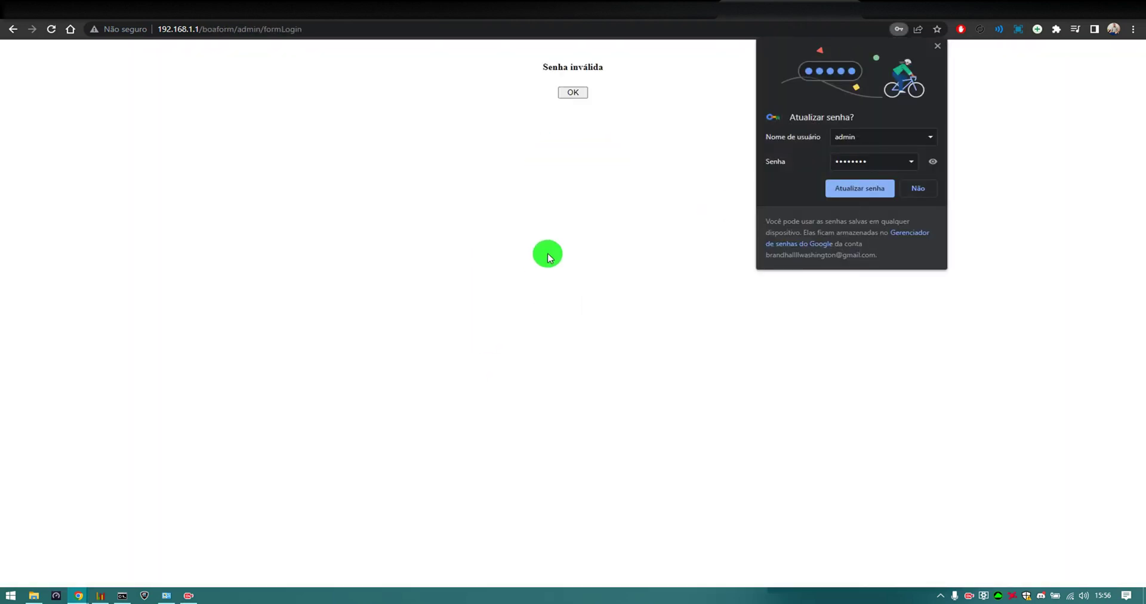
Dismiss the invalid-password notice, re-enter the admin password from clipboard history and log in
click(908, 188)
click(582, 96)
double_click(546, 233)
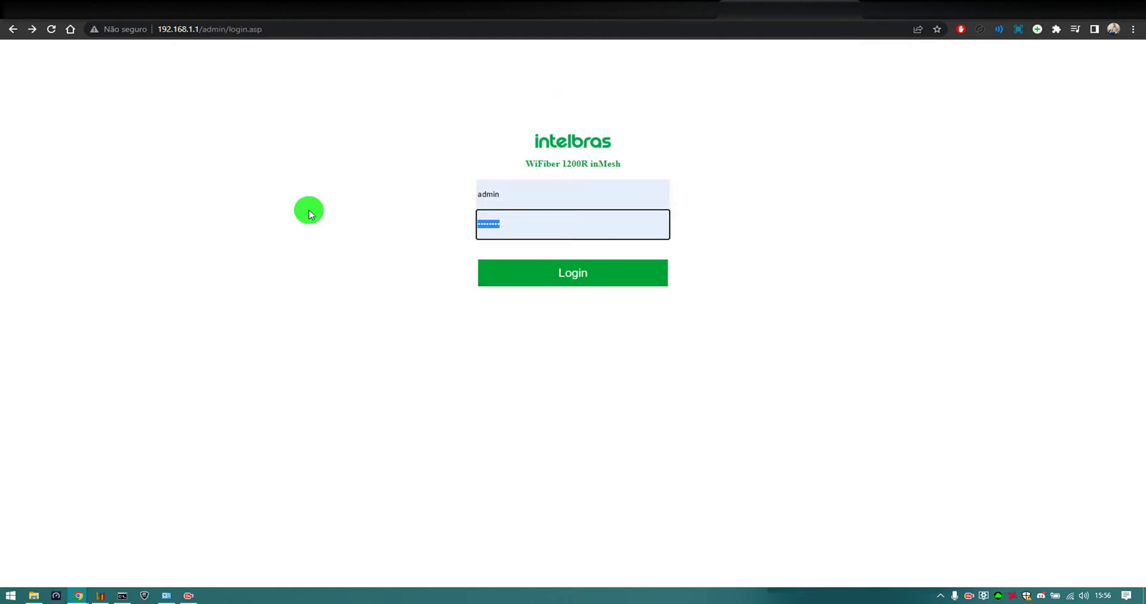
key(super+v)
click(631, 265)
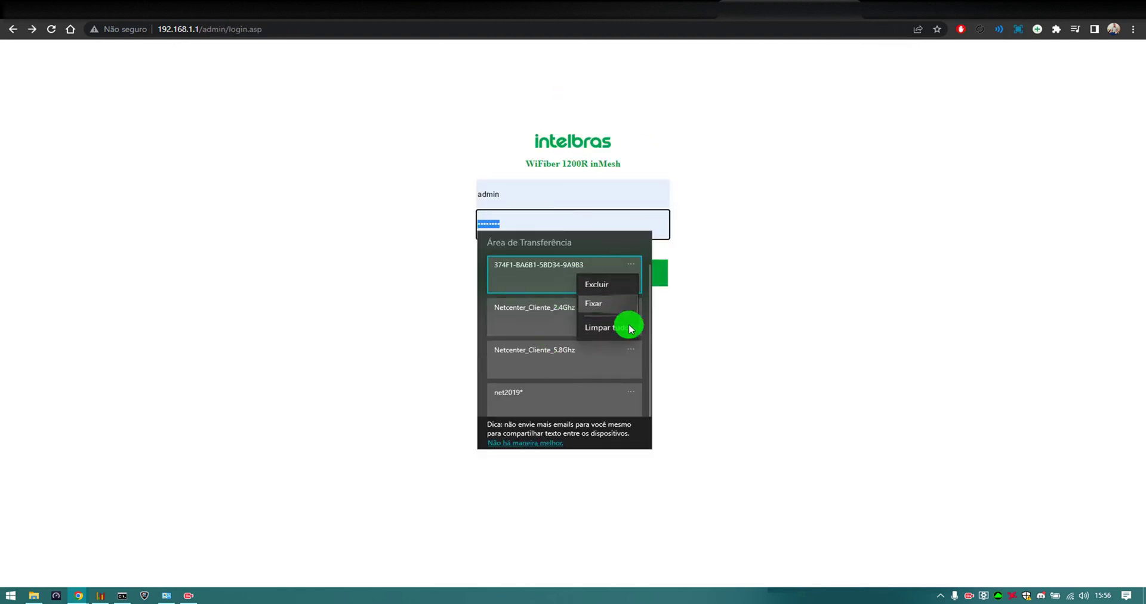
click(630, 328)
click(540, 351)
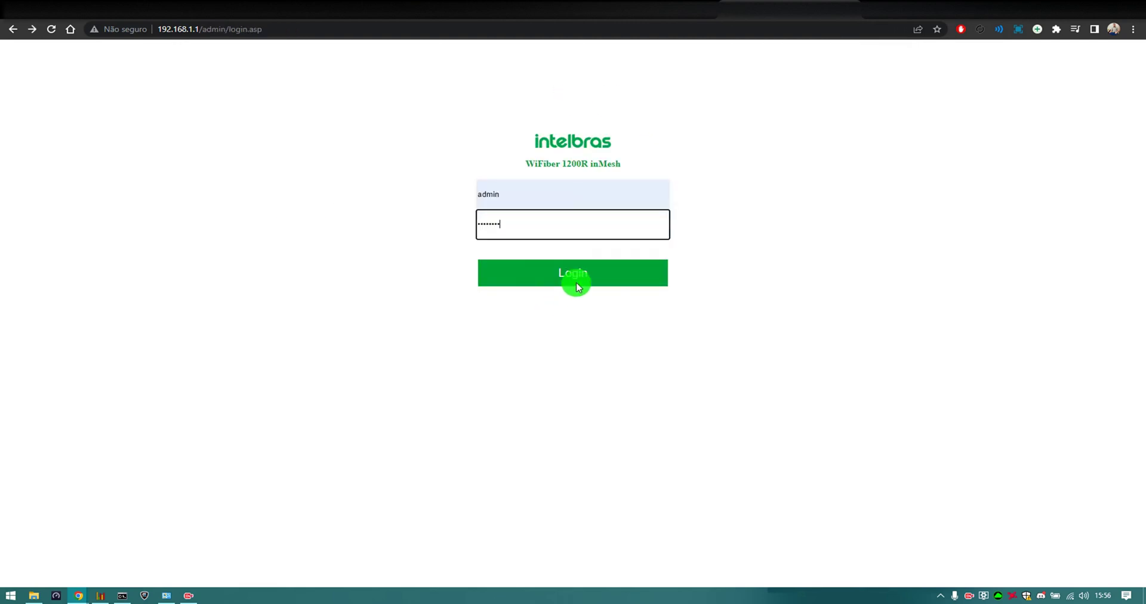
click(577, 285)
Name the 5GHz network Netcenter_Cliente_5.8Ghz on channel 44 and apply it
click(402, 96)
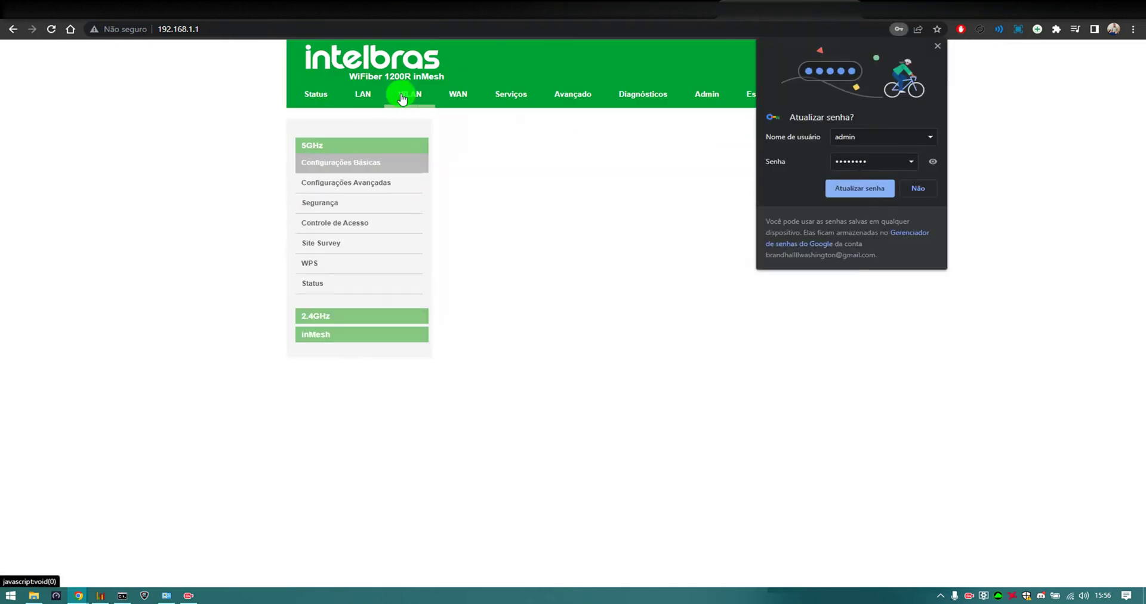
click(609, 213)
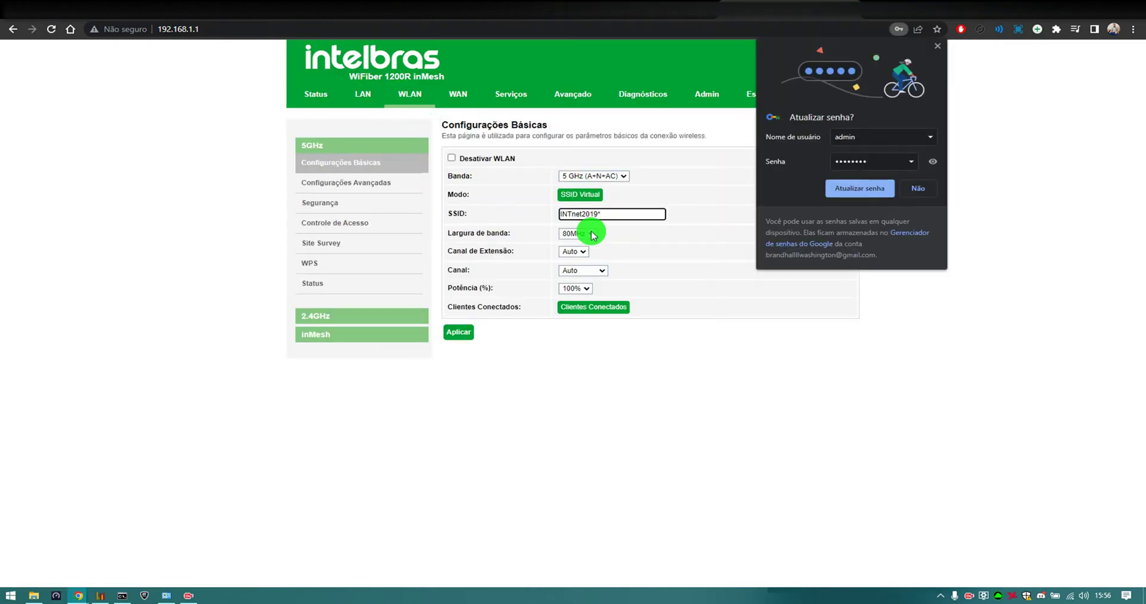
key(super+v)
click(660, 299)
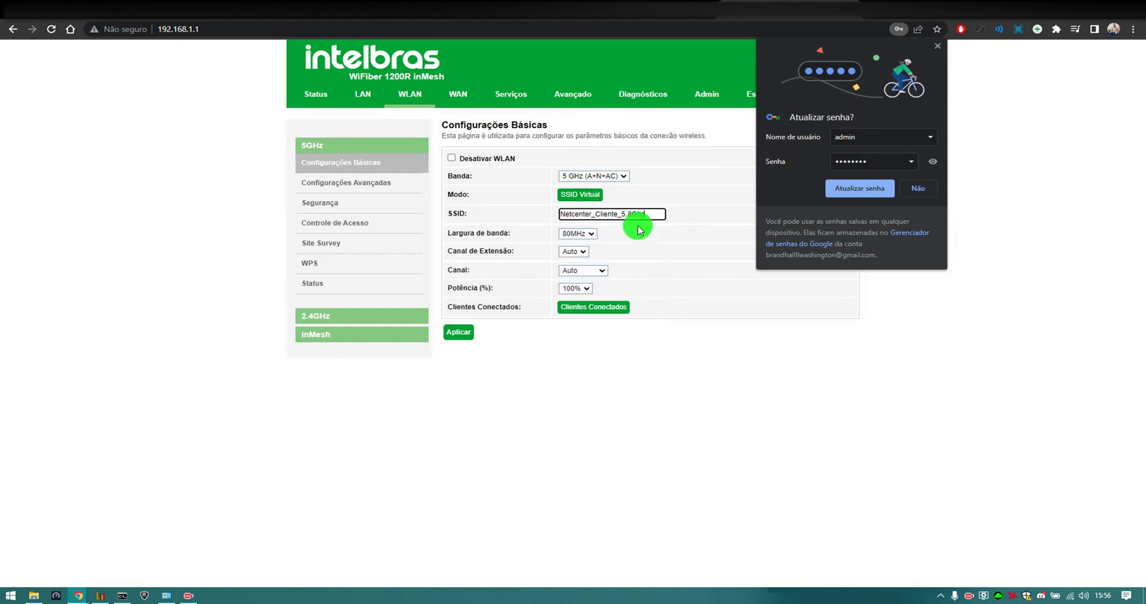
click(578, 269)
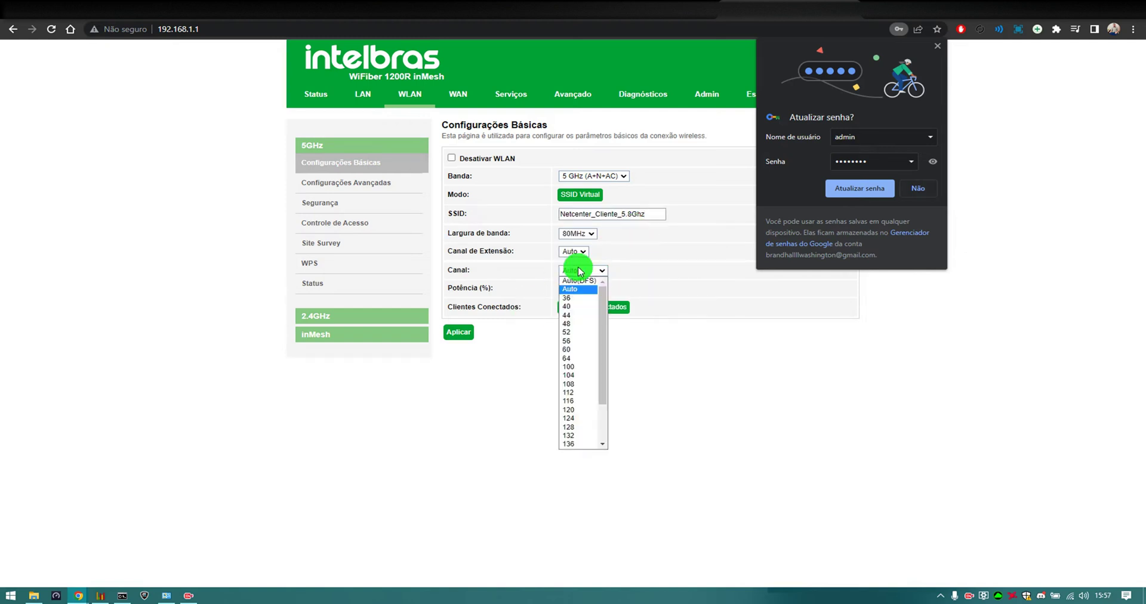
click(567, 309)
click(459, 334)
click(912, 189)
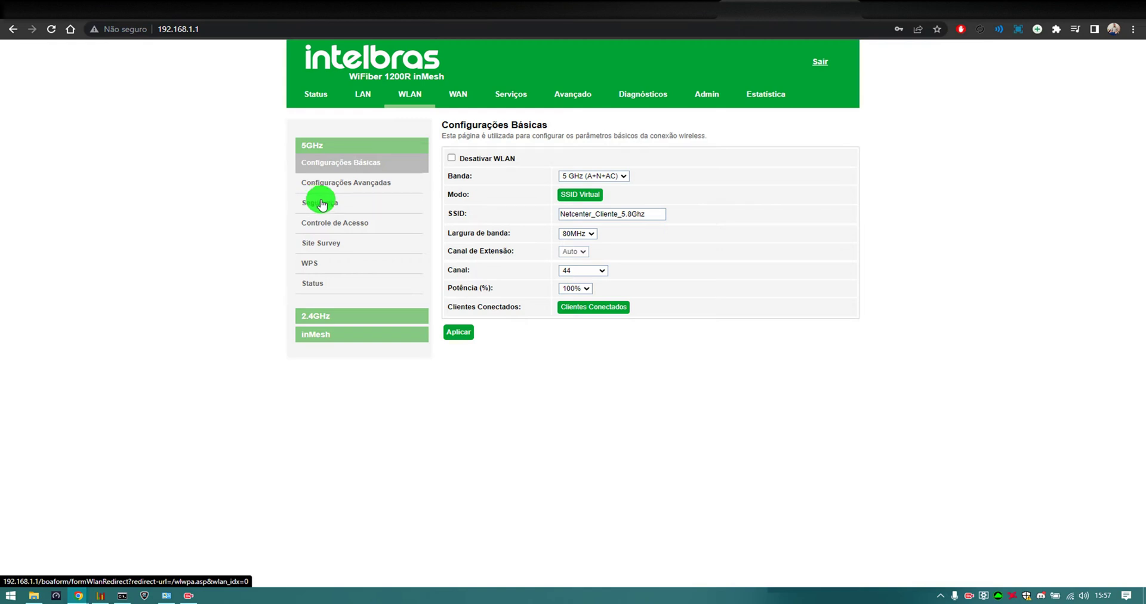
Set 5GHz security to WPA2 Misto encryption and paste the Wi-Fi passphrase
click(321, 203)
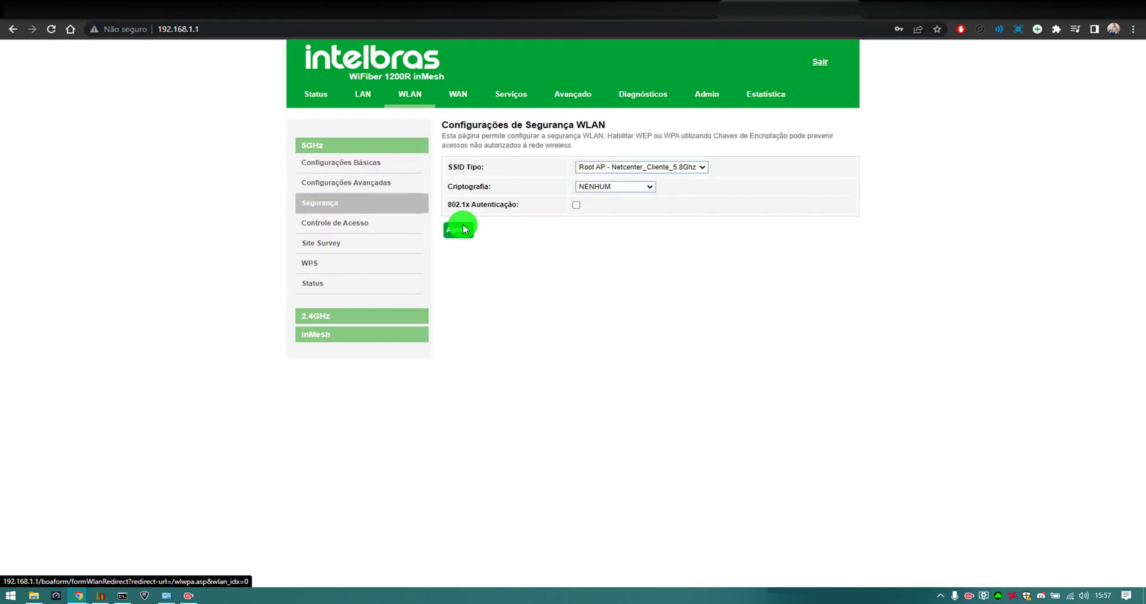
click(587, 187)
click(605, 223)
click(596, 302)
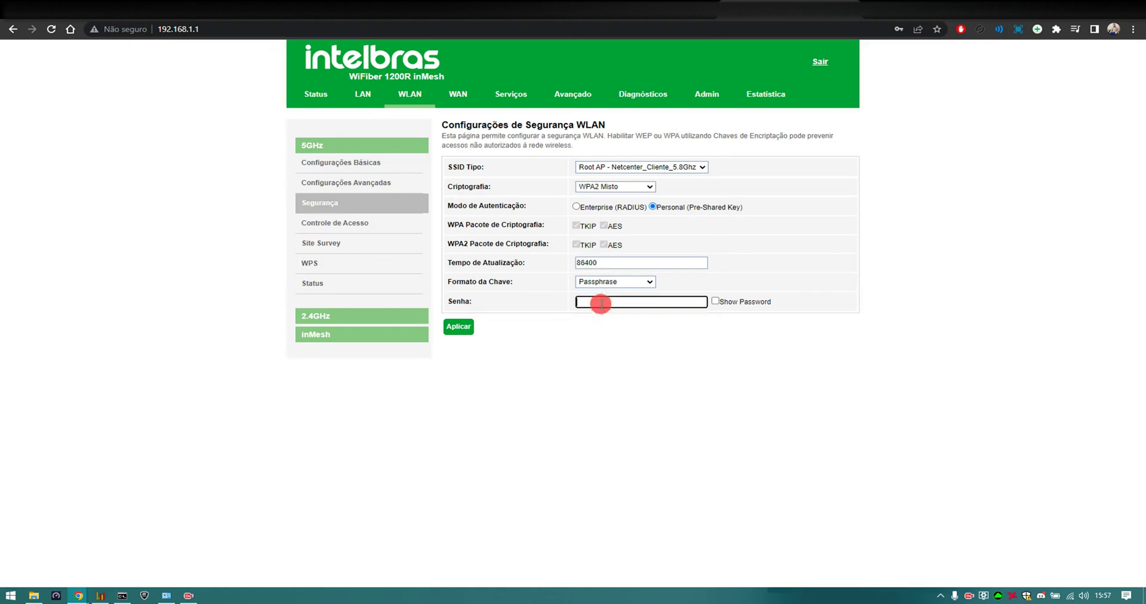
key(super+v)
click(626, 430)
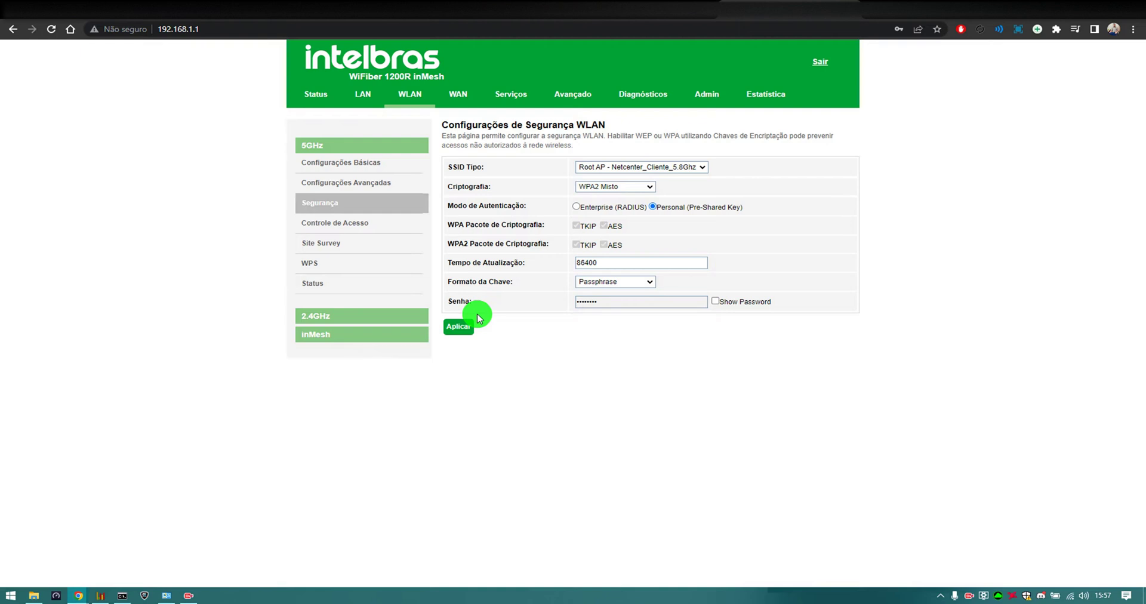
Rename the 2.4GHz network to Netcenter_Cliente_2.4Ghz, fixing a wrong autofill, and set channel 6
click(321, 318)
double_click(597, 212)
key(BackSpace)
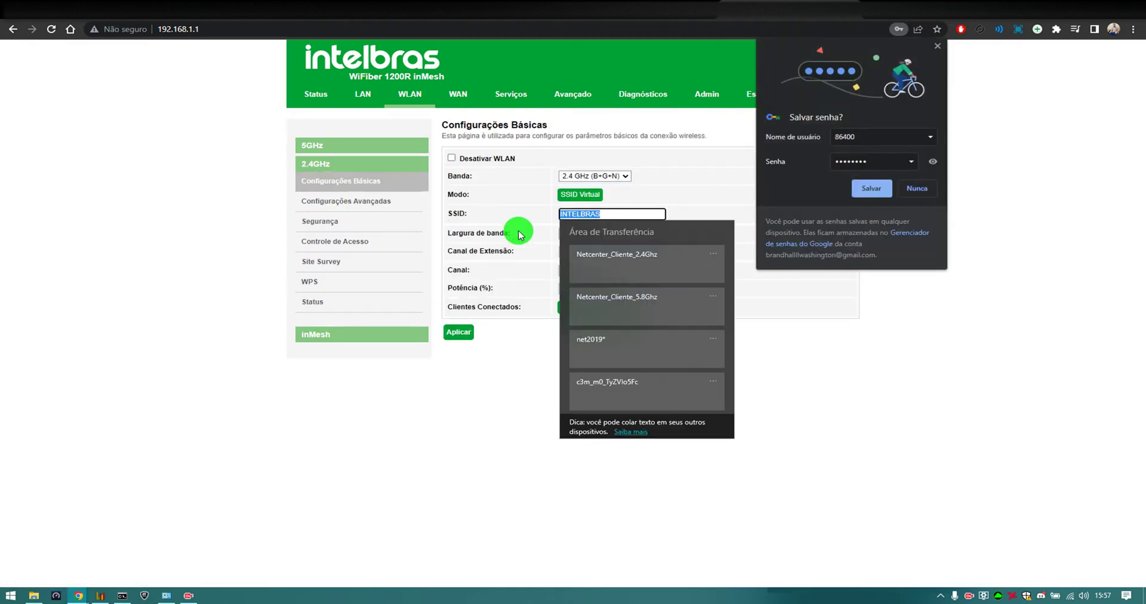
click(618, 299)
double_click(651, 214)
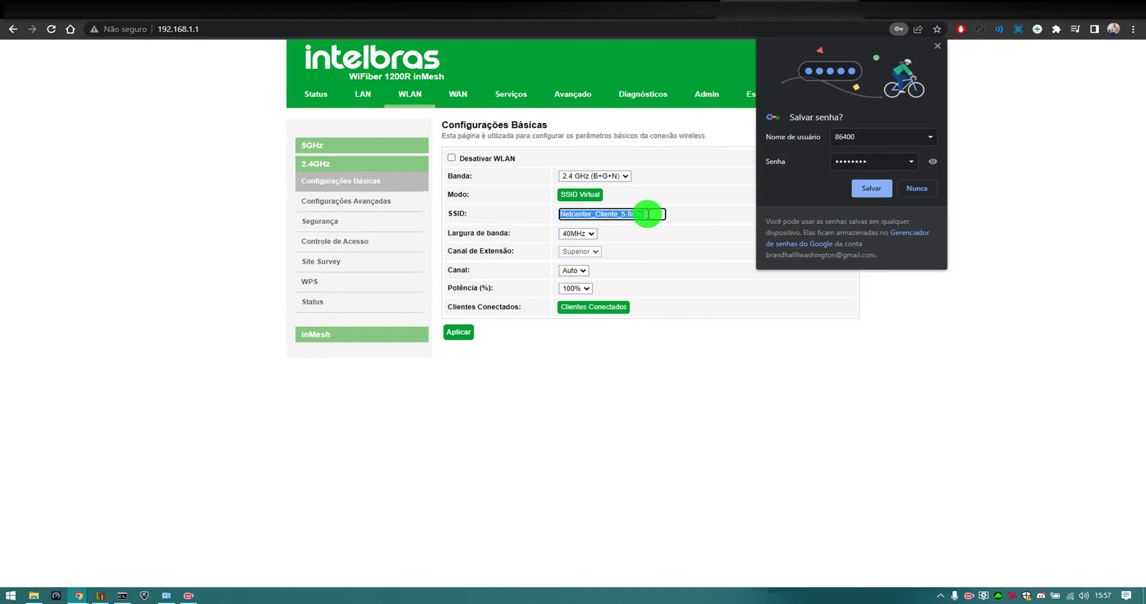
key(BackSpace)
click(655, 258)
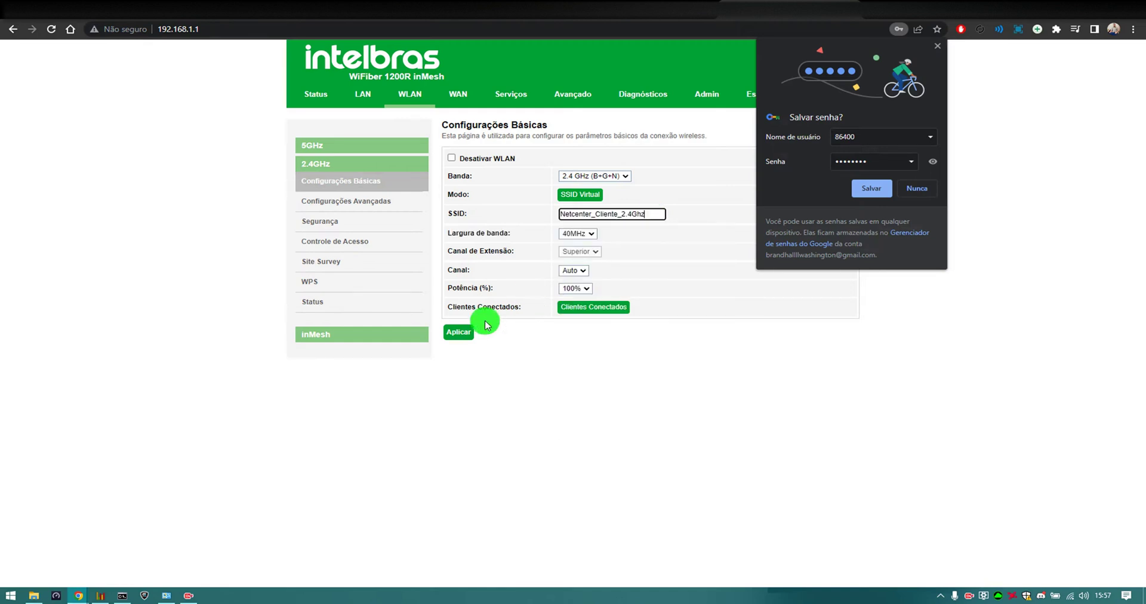
click(575, 270)
click(571, 298)
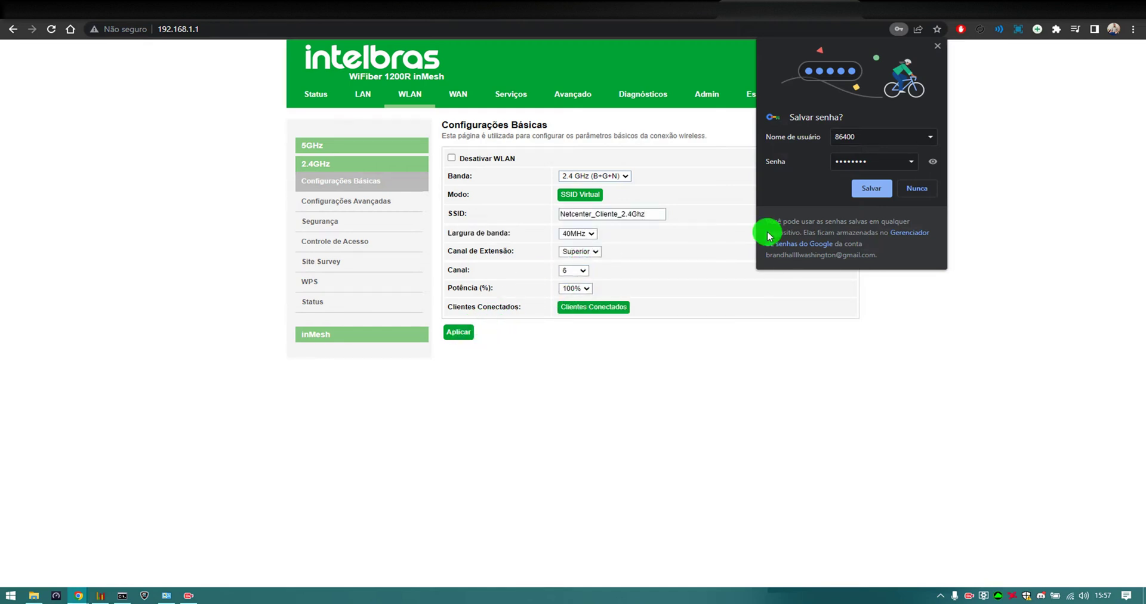
click(915, 188)
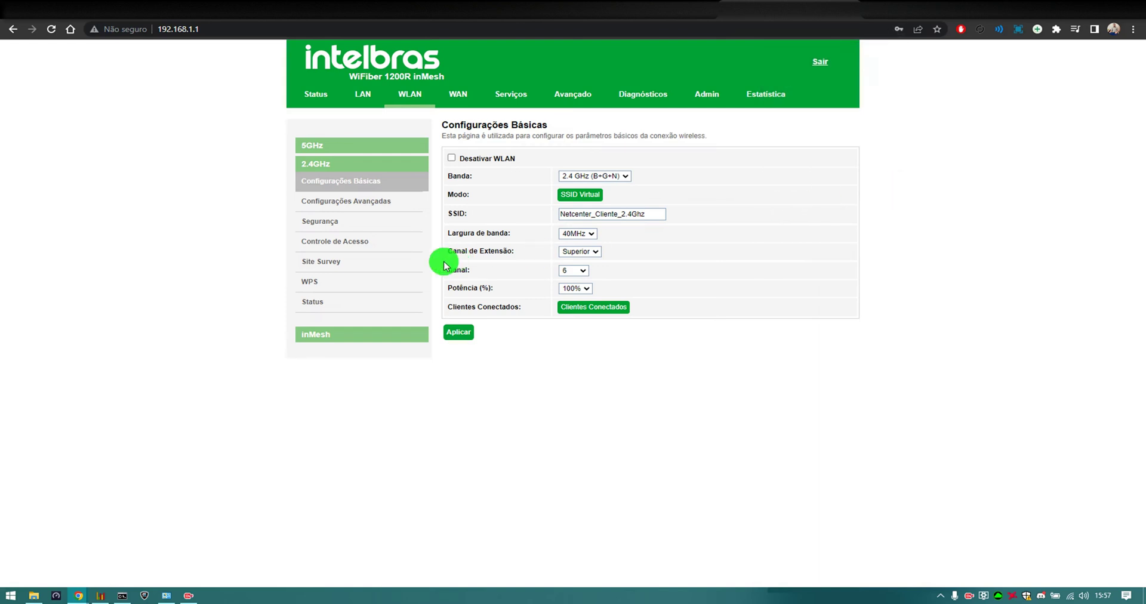
Set 2.4GHz security to WPA2 Misto, paste the Wi-Fi passphrase, and apply
click(335, 229)
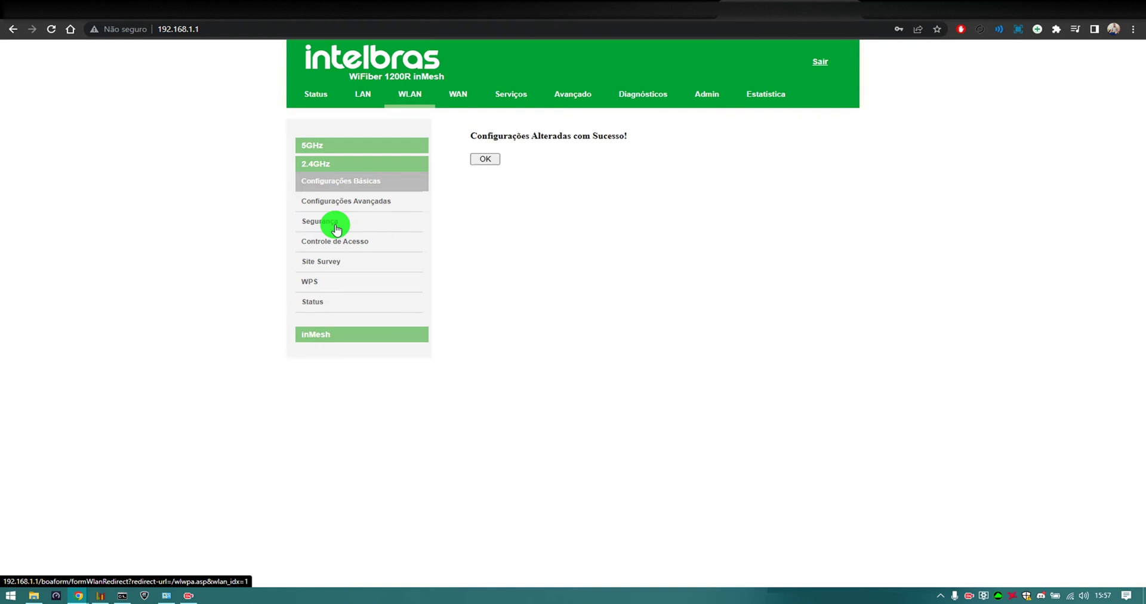
click(644, 188)
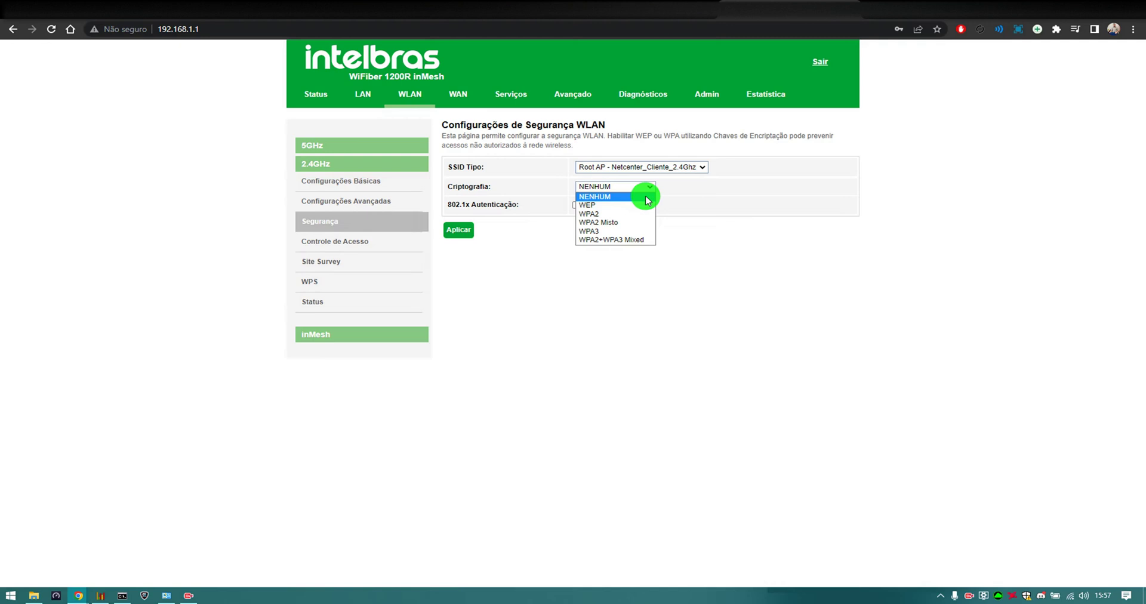
click(619, 222)
click(603, 303)
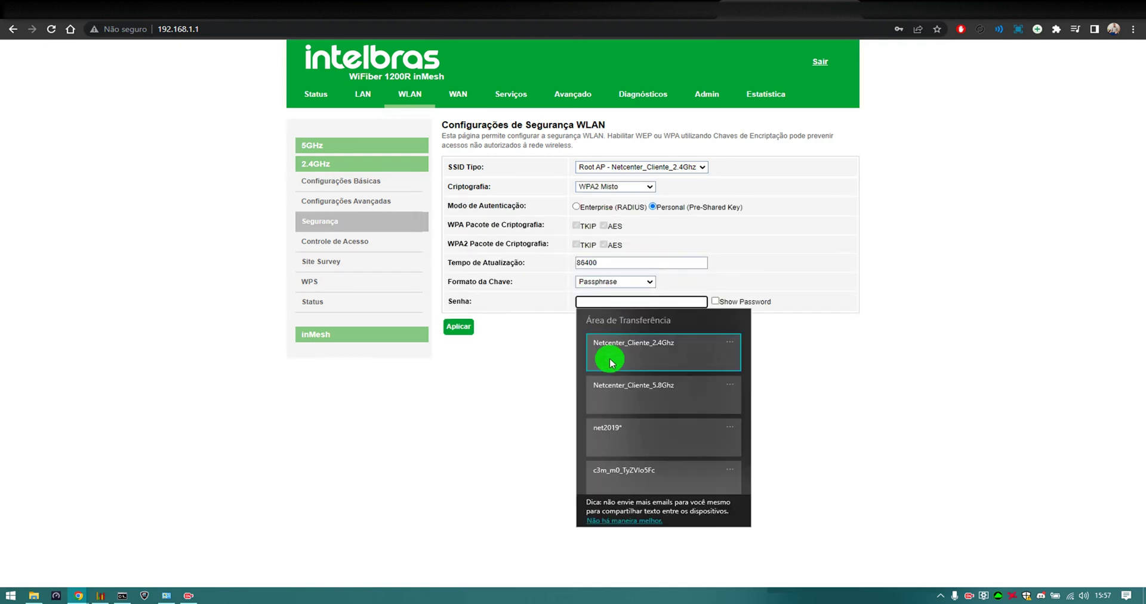
click(604, 437)
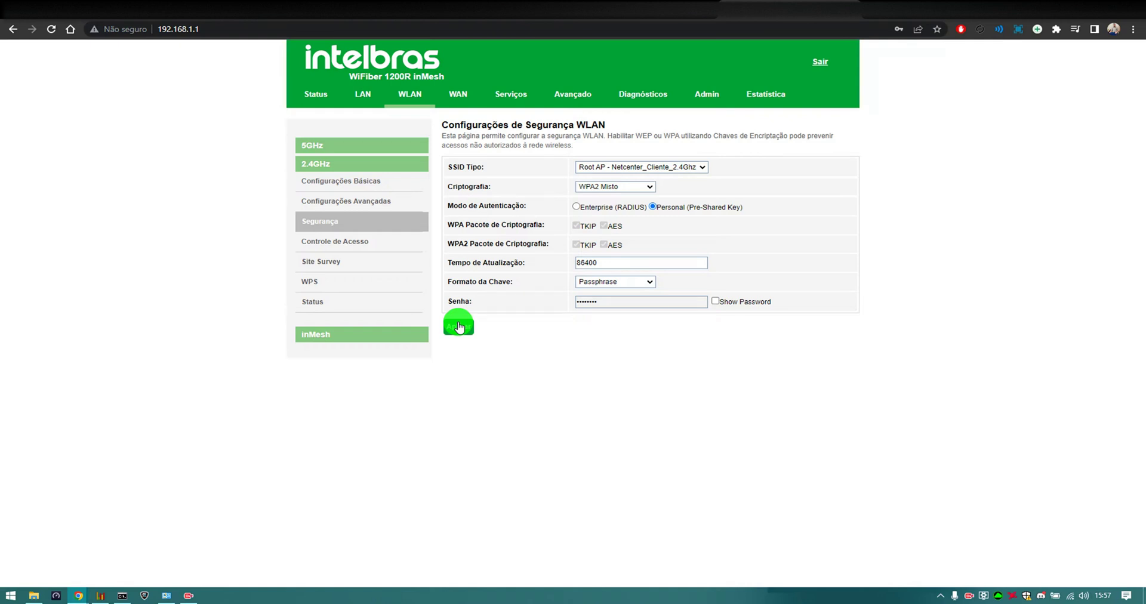
click(460, 326)
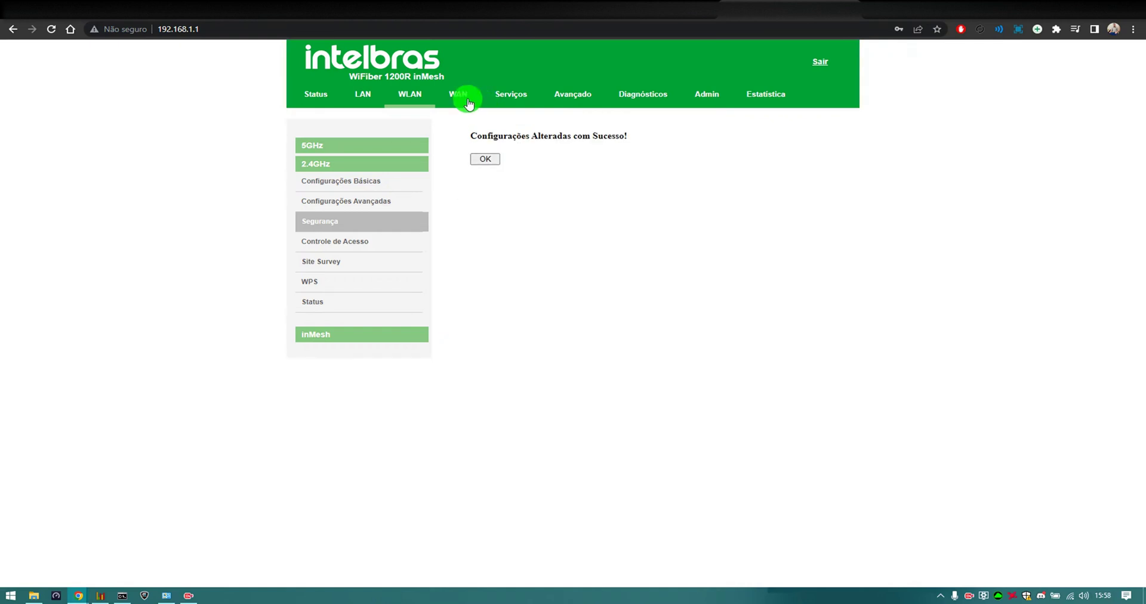
Review the existing PON WAN connections and start a new one
click(467, 100)
click(478, 158)
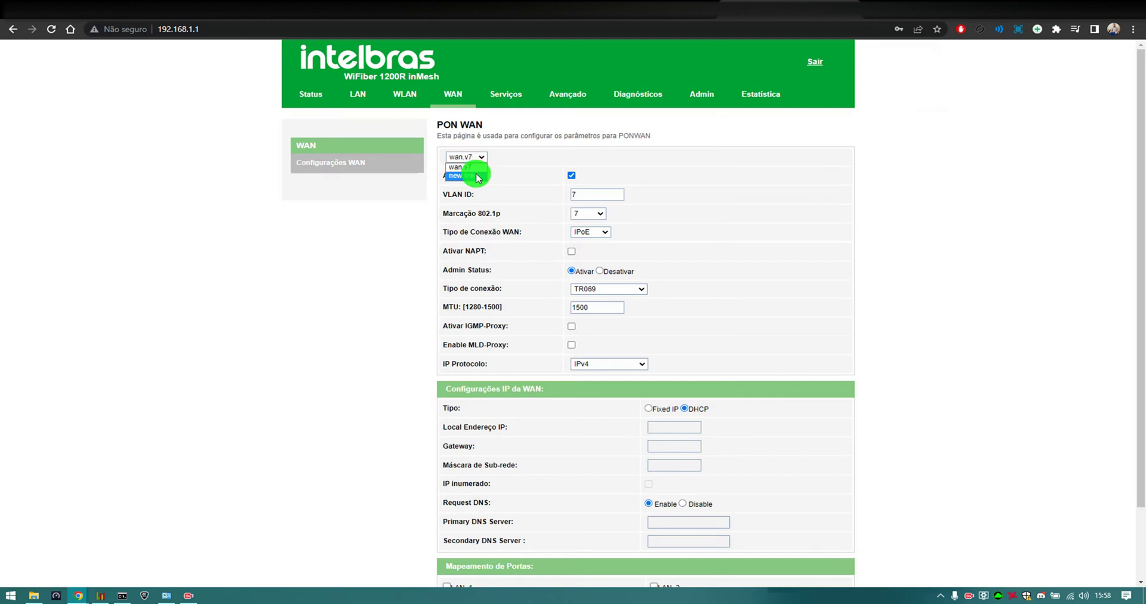
scroll(711, 281, down, 1)
scroll(657, 335, down, 1)
scroll(588, 385, up, 2)
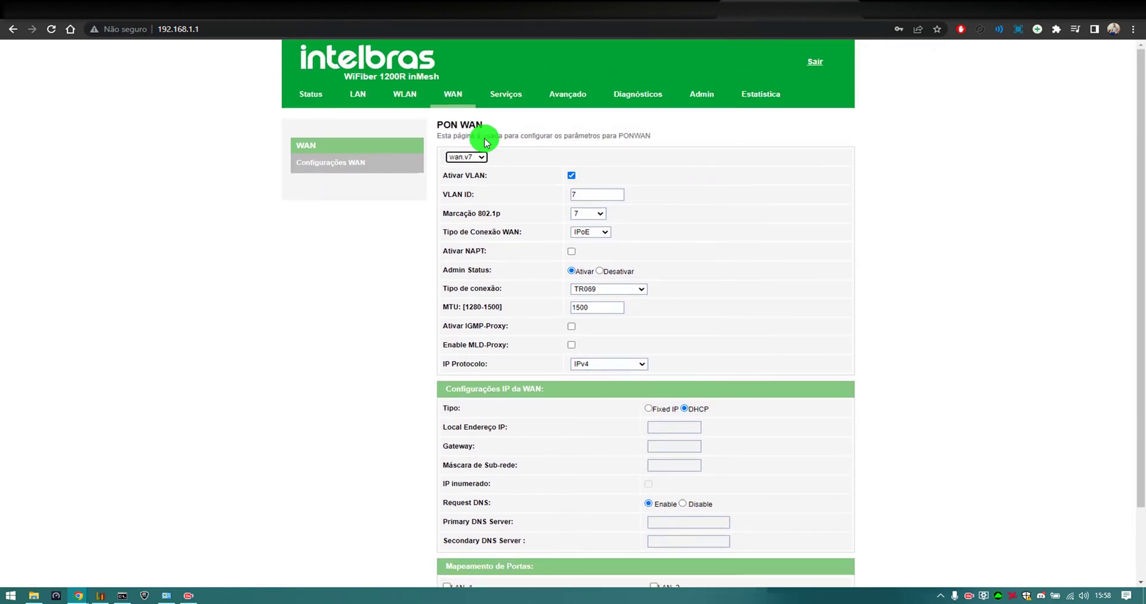
click(476, 157)
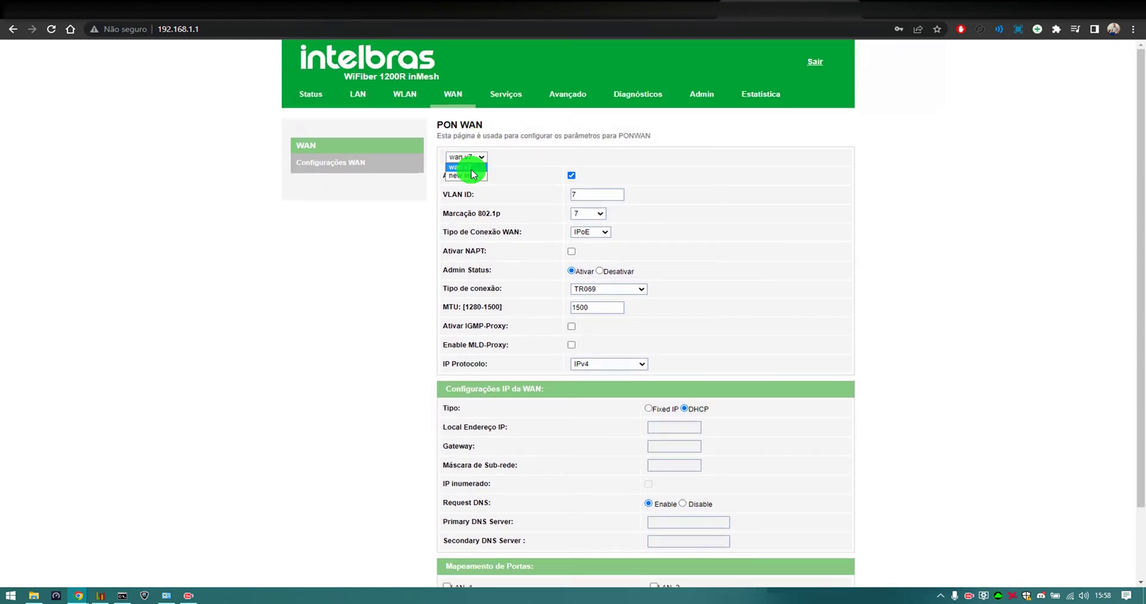
click(472, 173)
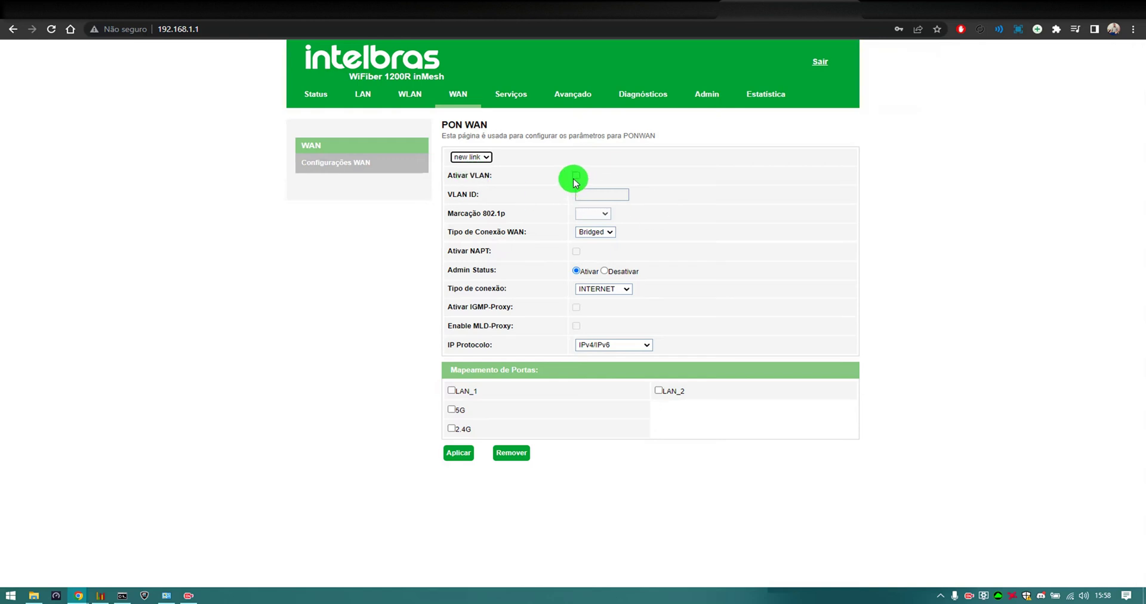
Tag the new connection with VLAN 810, set type PPPoE and MTU 1480
click(576, 175)
click(591, 192)
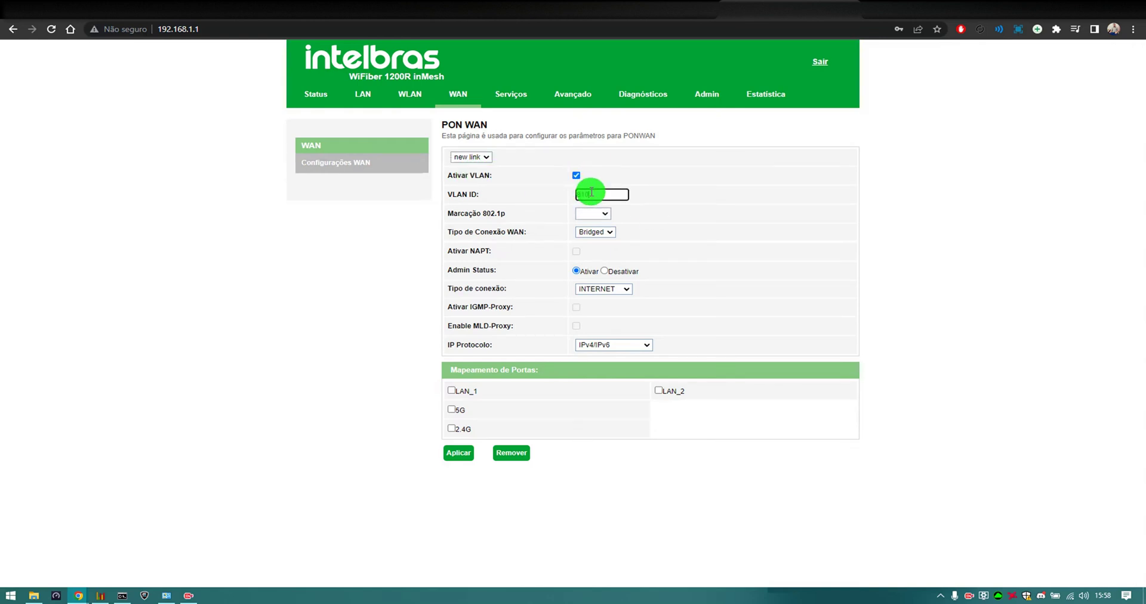
text(810)
click(608, 231)
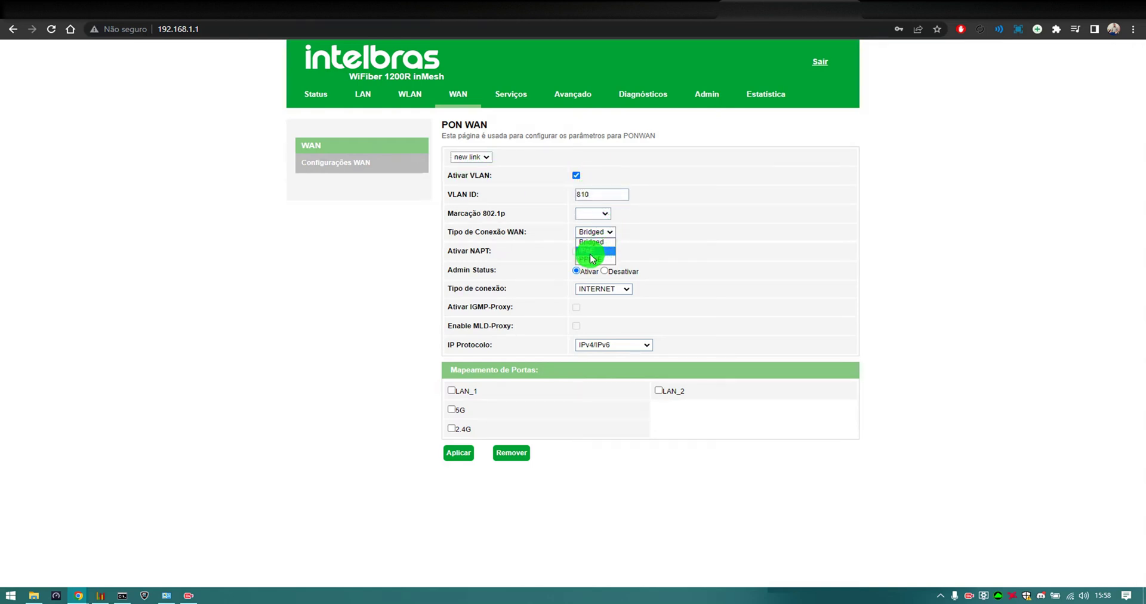
click(589, 255)
click(606, 305)
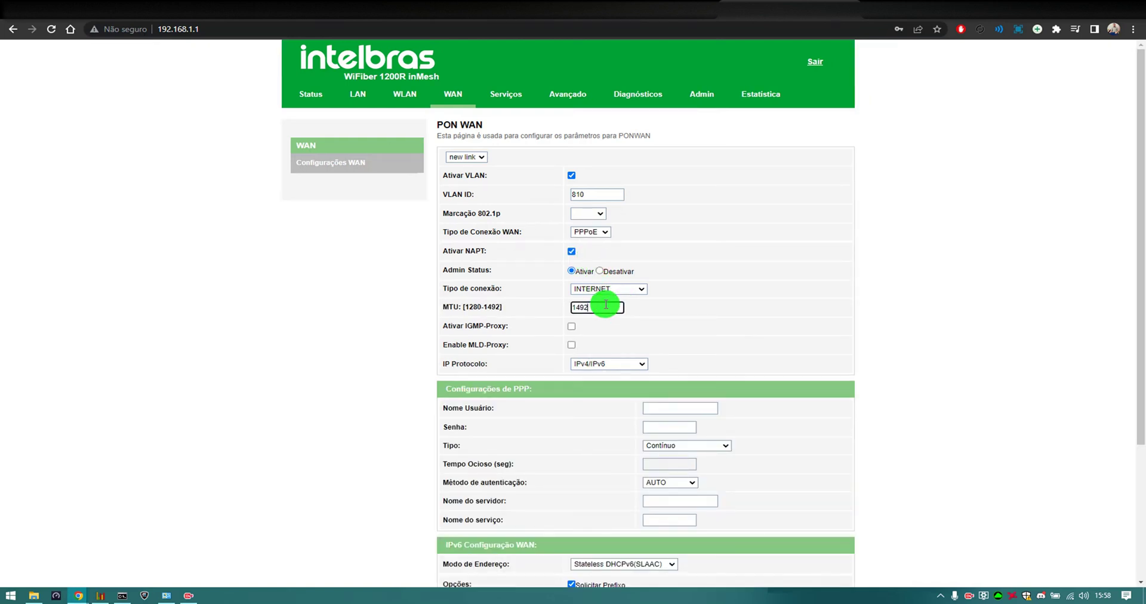
Enable IGMP and MLD proxy, choose IPv4, and enter the PPP username and password
click(570, 327)
click(572, 345)
click(603, 364)
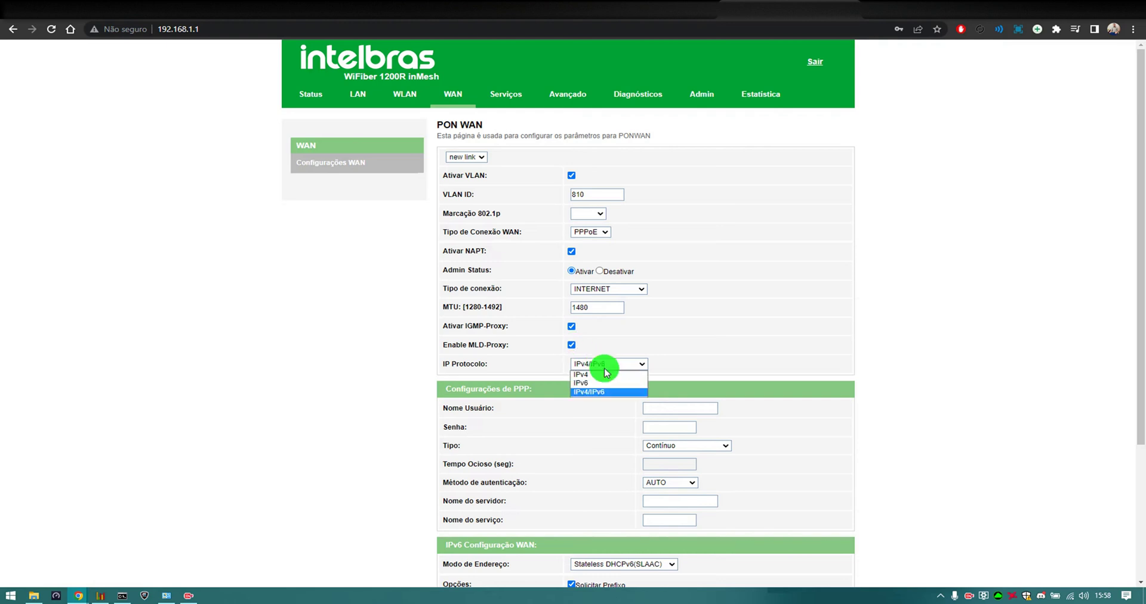
click(606, 375)
scroll(718, 391, down, 3)
scroll(677, 310, up, 2)
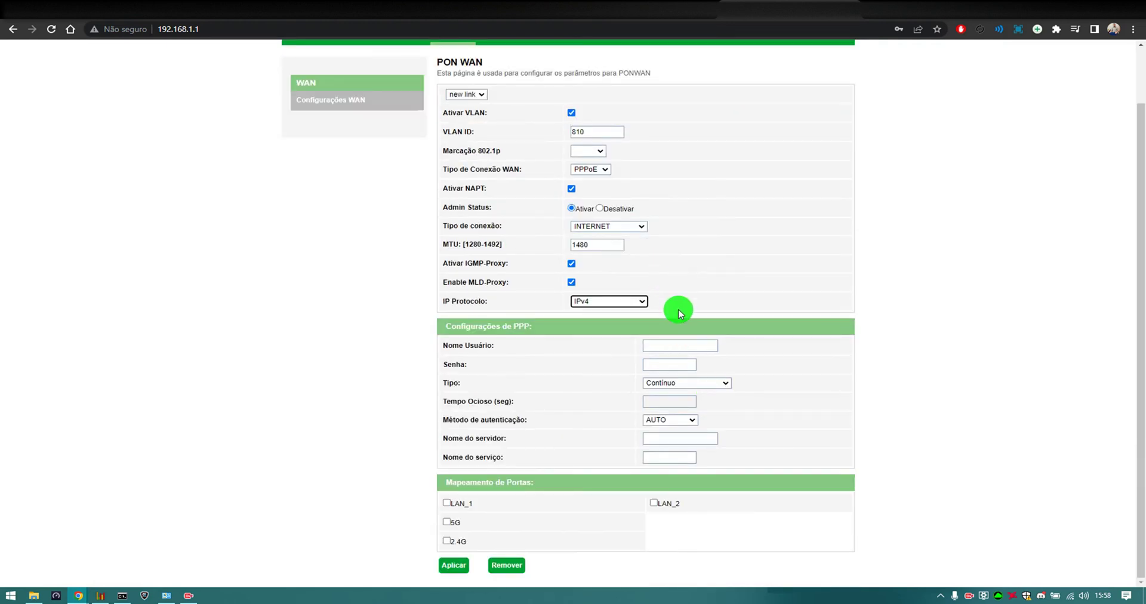
click(673, 345)
text(pppoe)
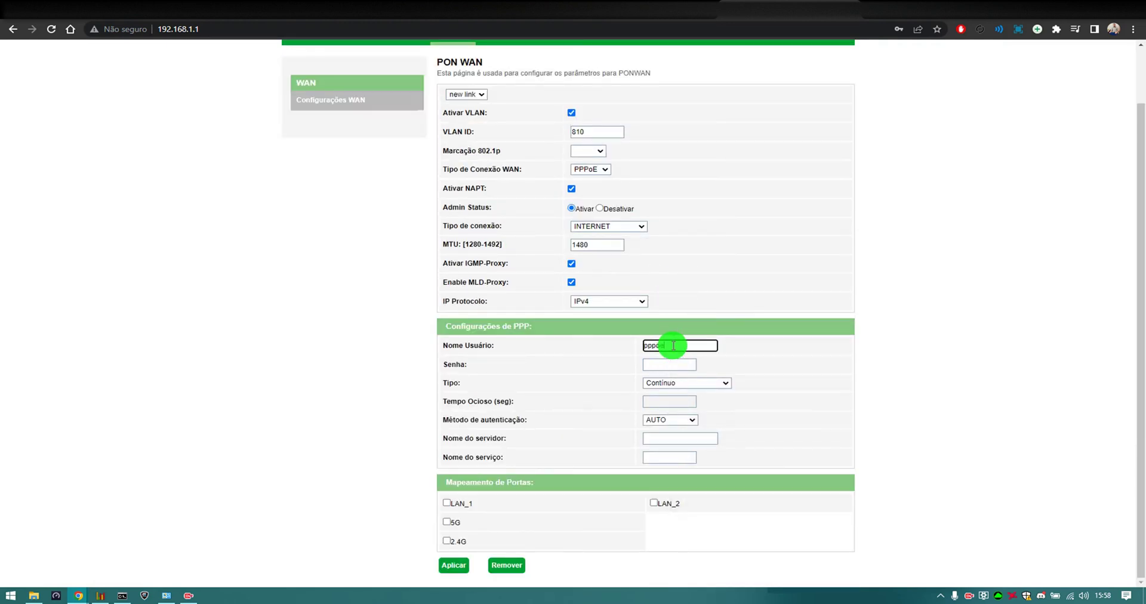
key(Tab)
text(pppoe)
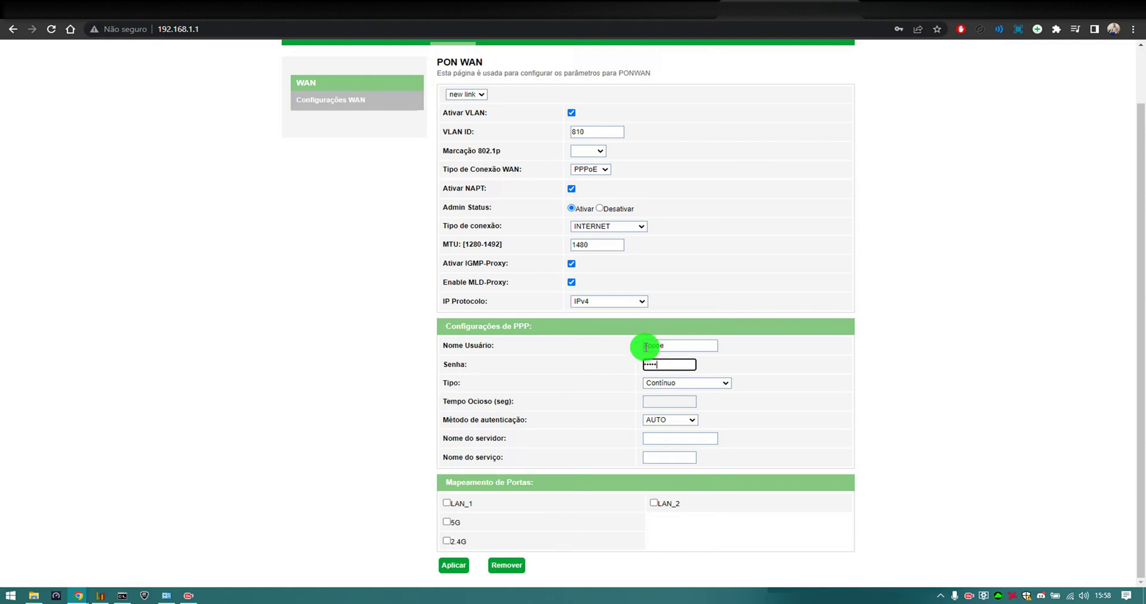
Map LAN_1, LAN_2, 5G and 2.4G to the link and apply it
click(447, 503)
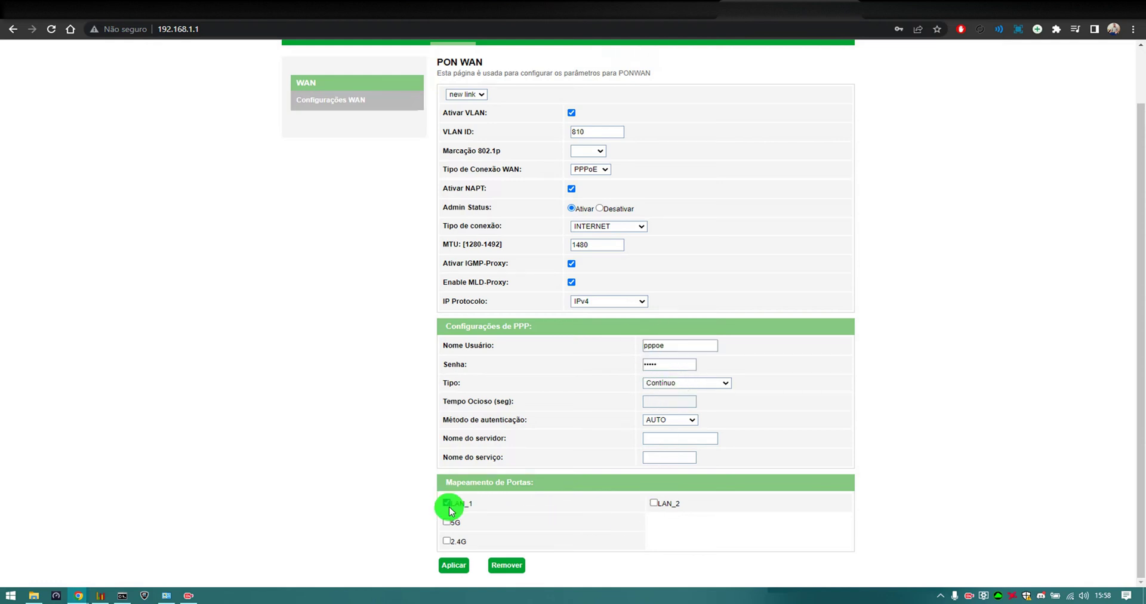
click(446, 540)
click(447, 522)
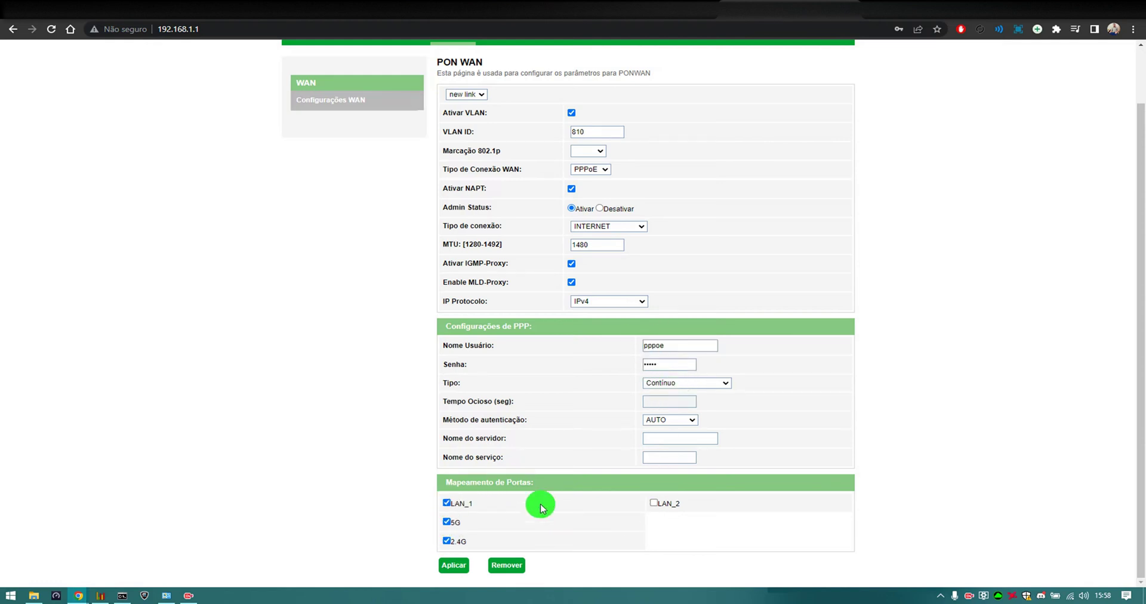
click(654, 502)
click(457, 567)
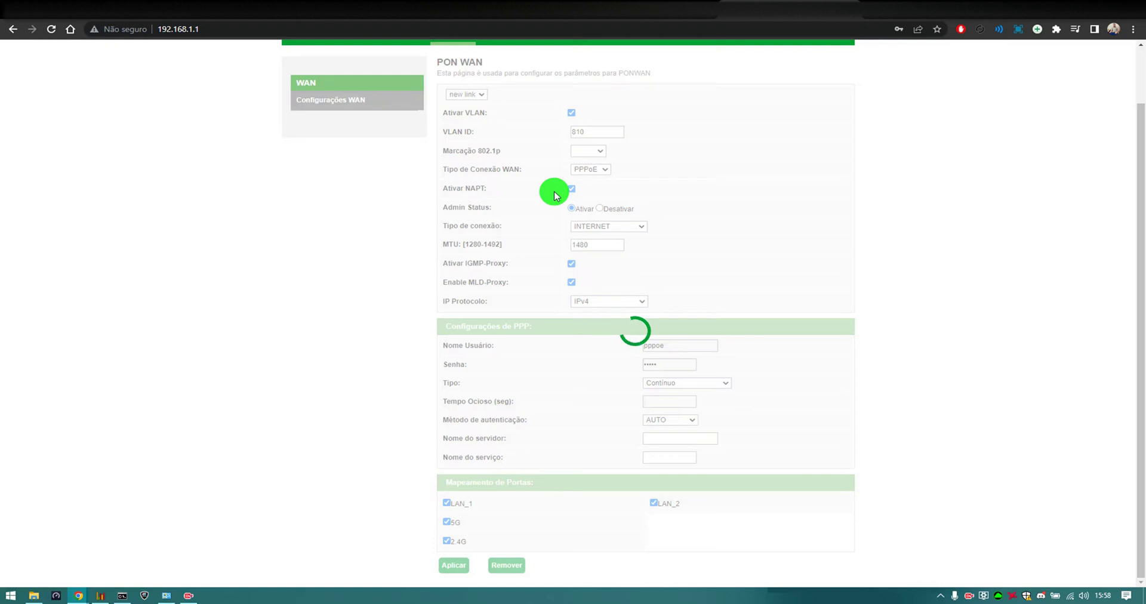
Delete the wan.v7 connection, keeping ppp.v810, and go to the DHCP service page
click(485, 158)
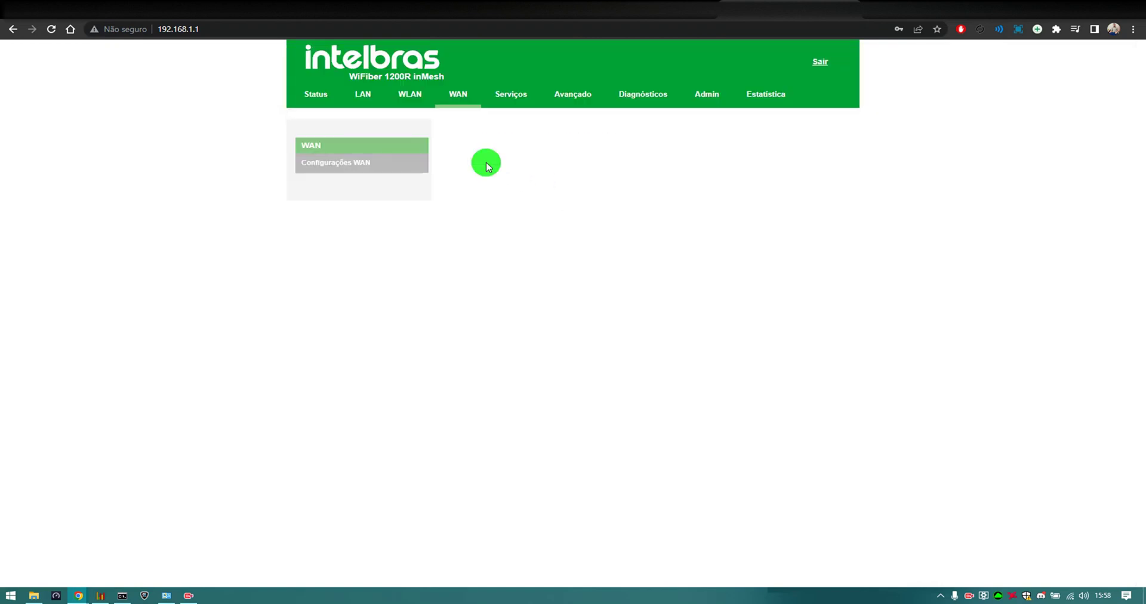
click(478, 157)
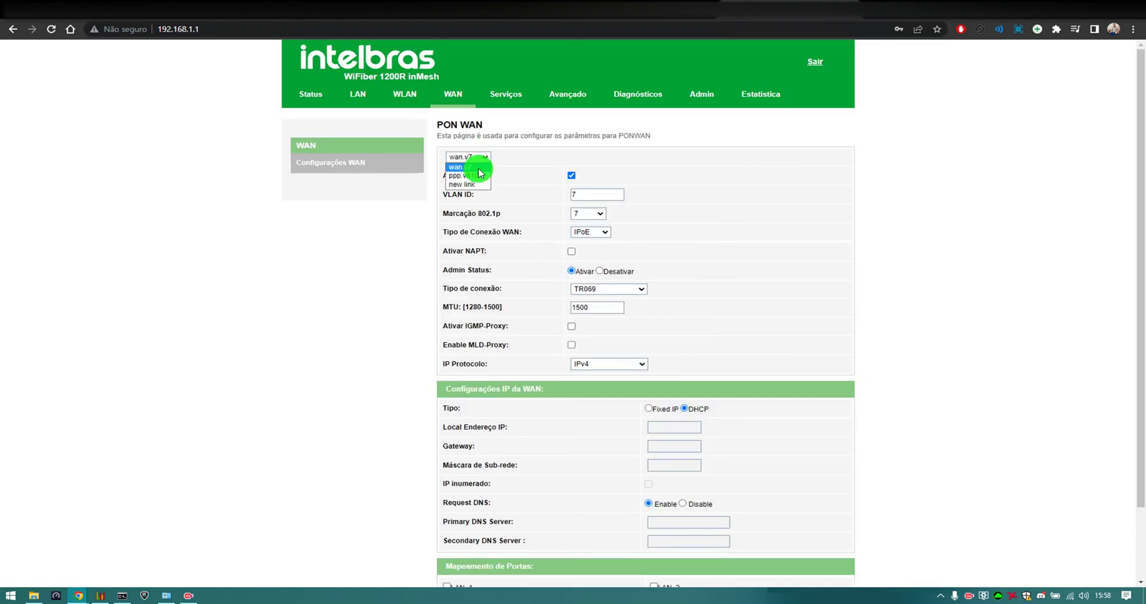
click(478, 170)
scroll(531, 180, down, 3)
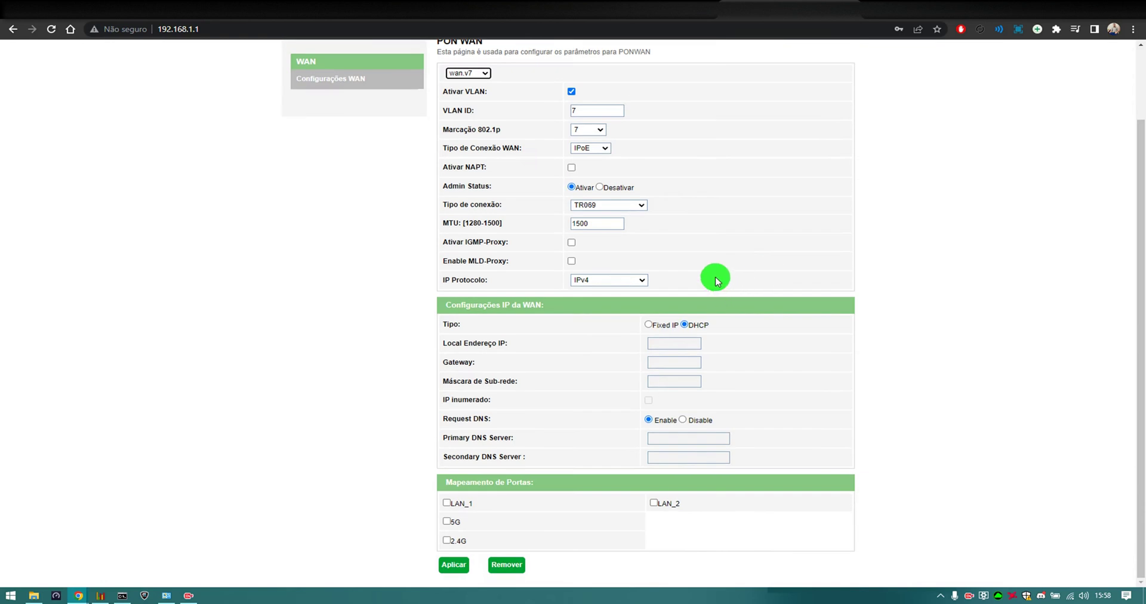
click(507, 564)
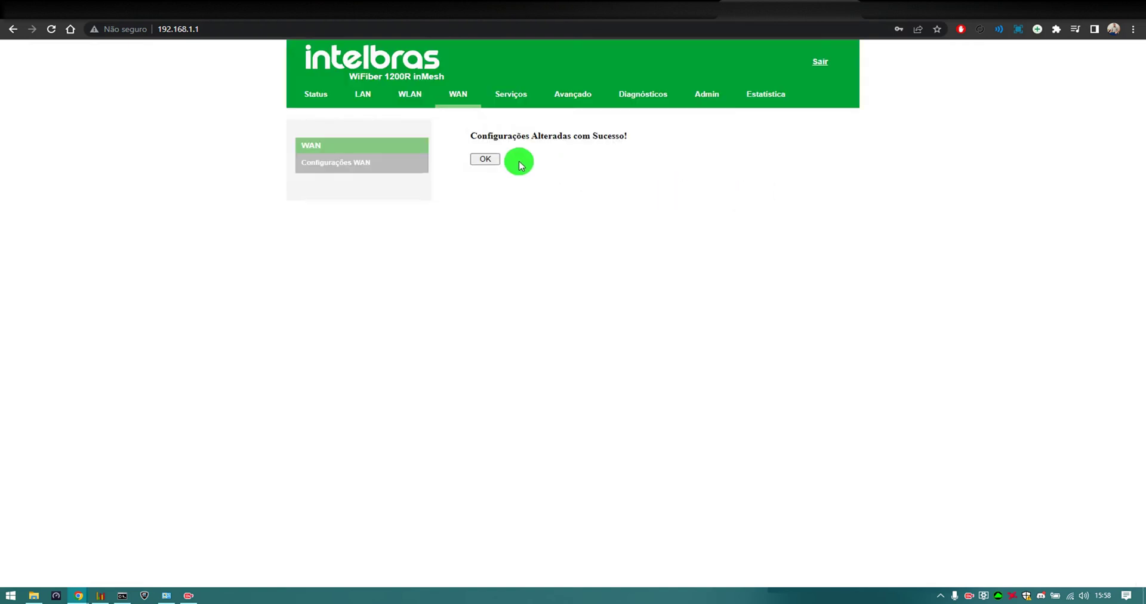
click(485, 159)
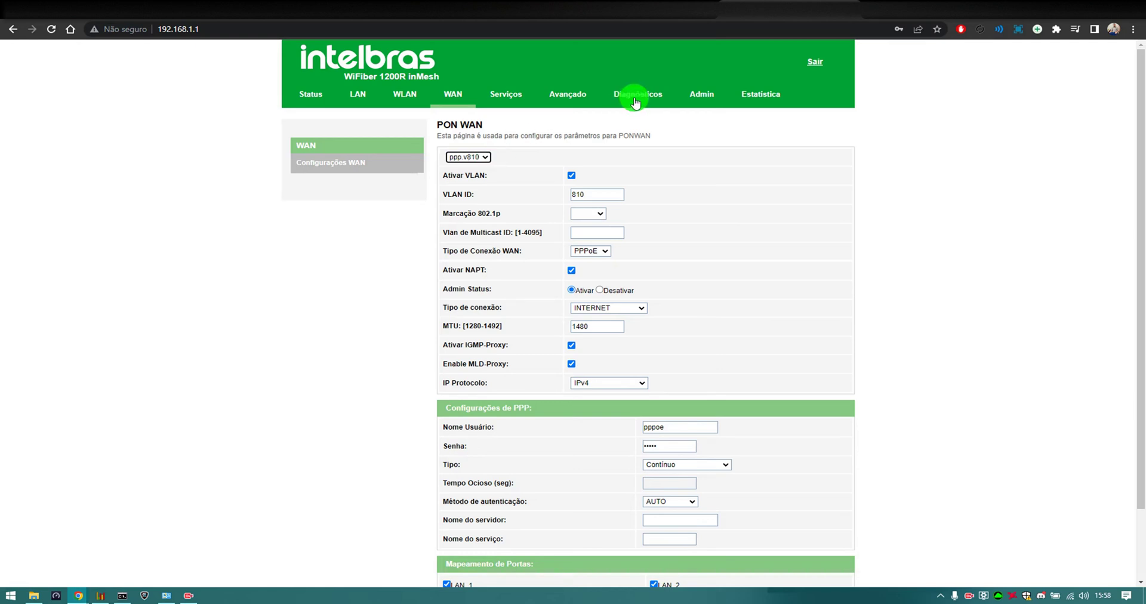
click(517, 100)
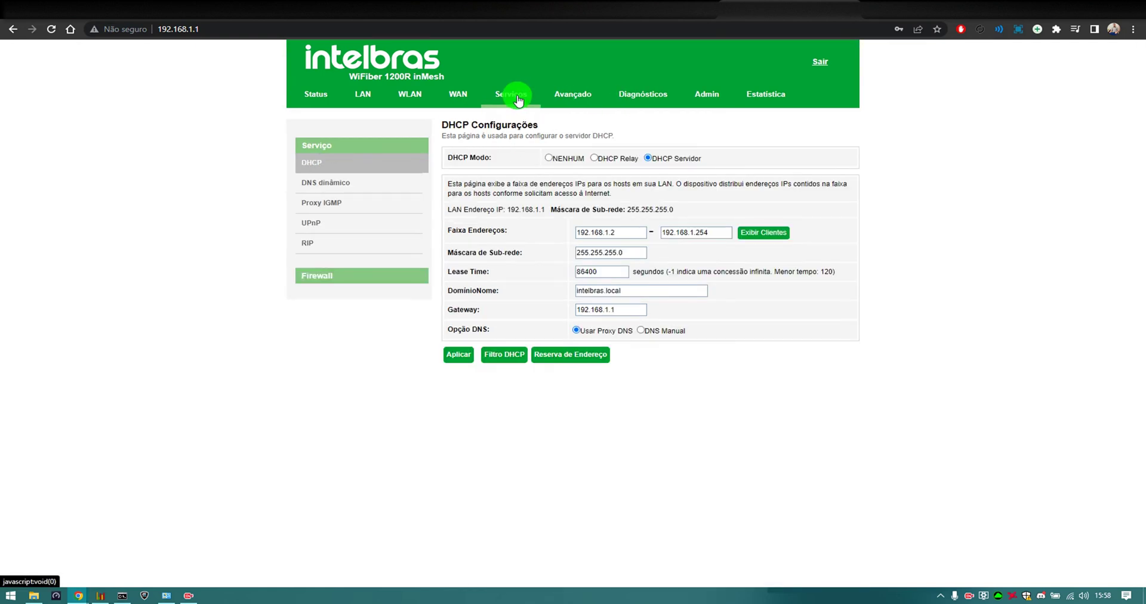
Go to the Admin ACL page and set the rule interface to ppp.v810
click(564, 100)
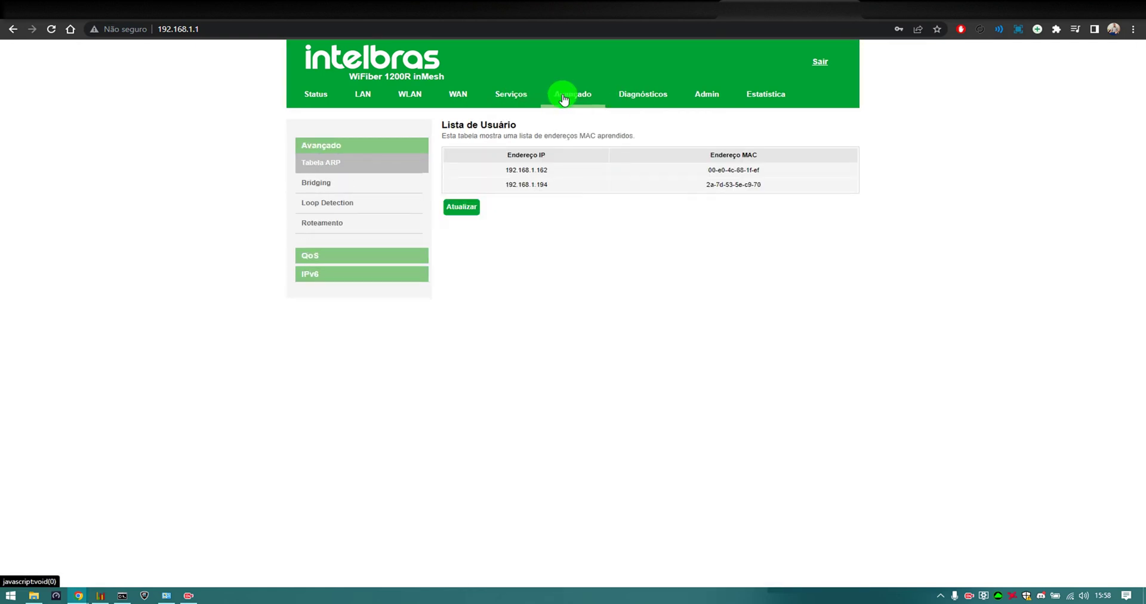
click(641, 95)
click(703, 97)
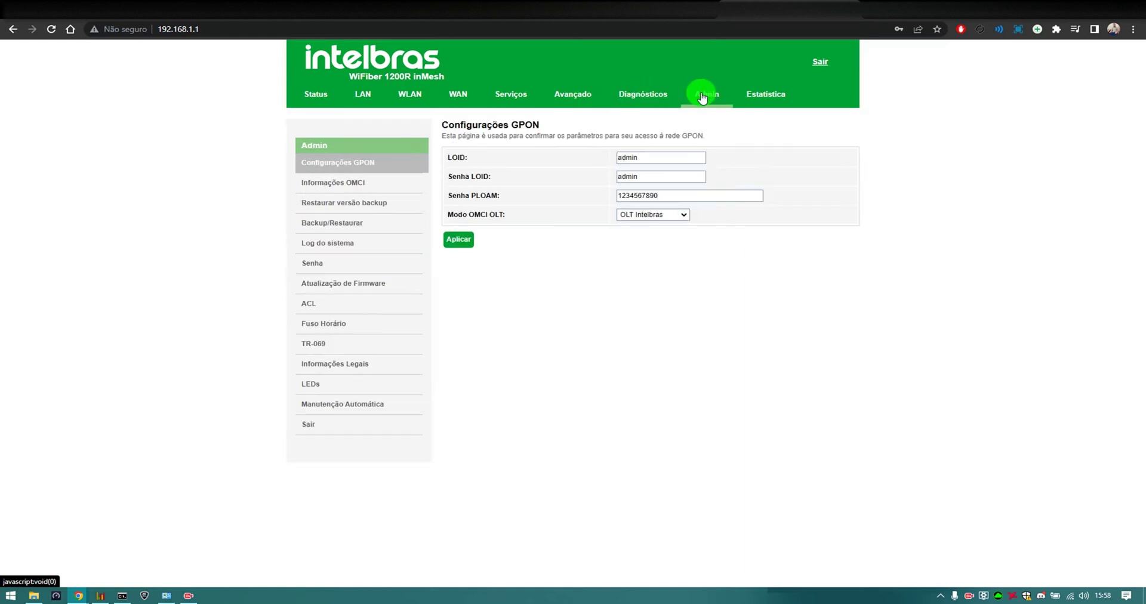
click(310, 305)
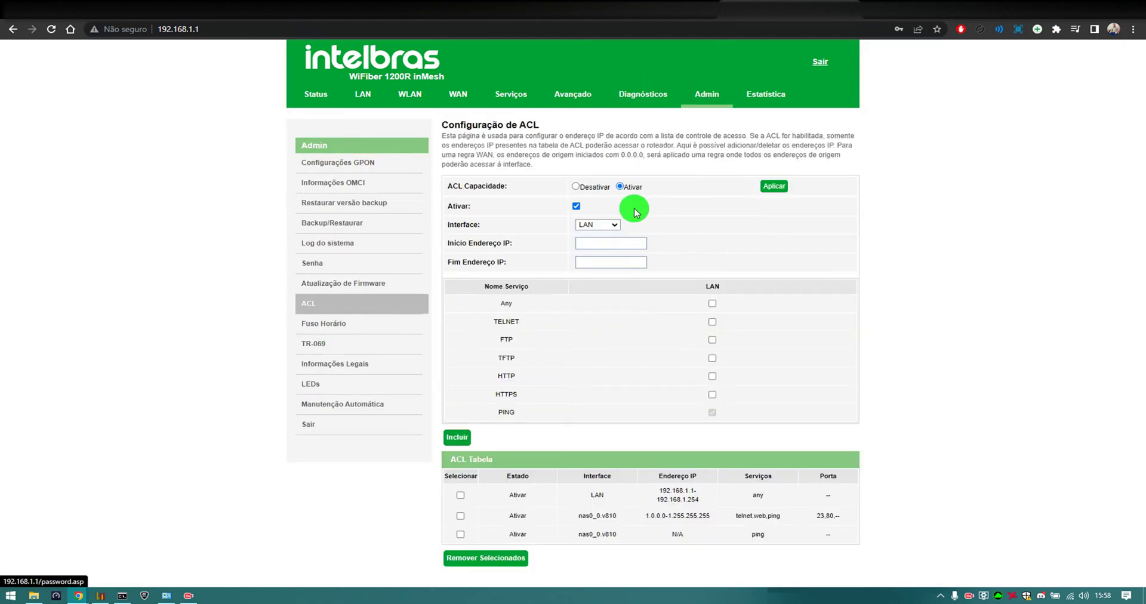
click(613, 227)
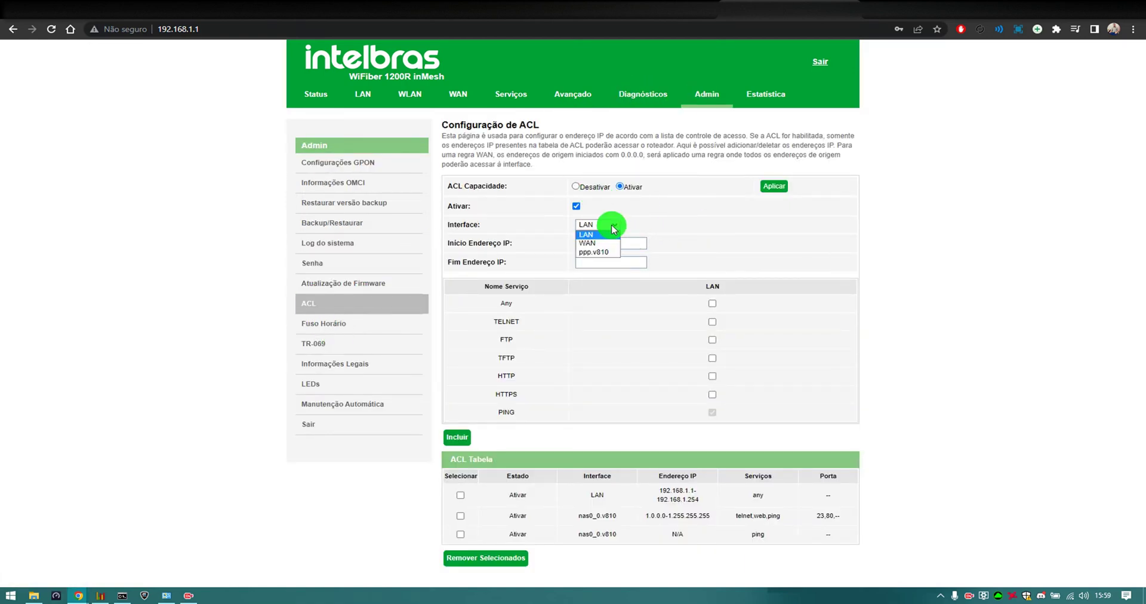
click(604, 251)
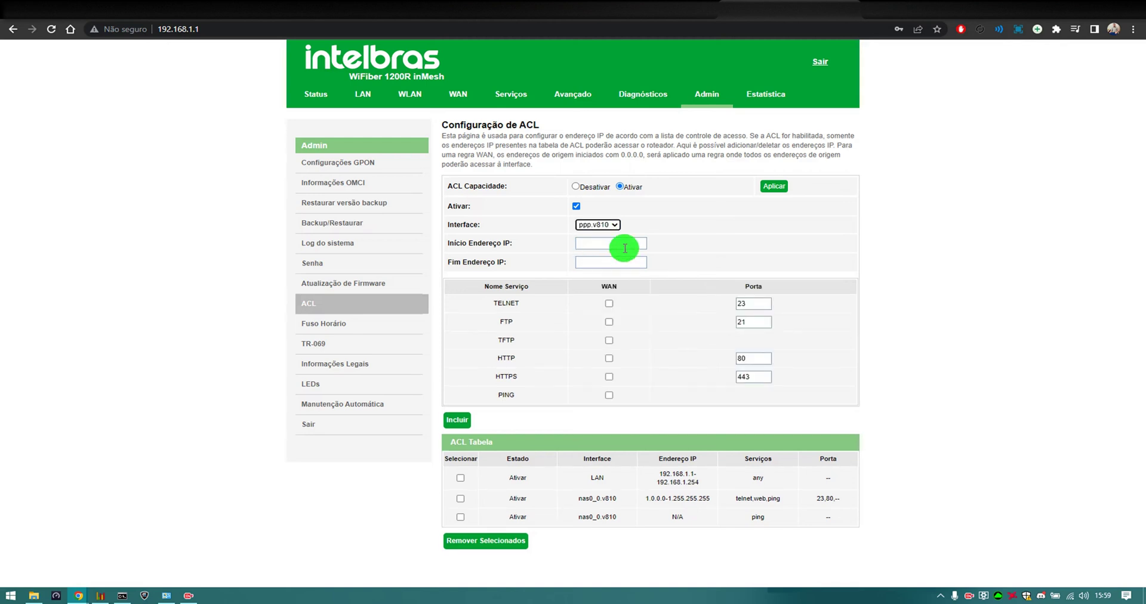
Enter range 1.1.1.1–255.255.255.255 and HTTP port 8081, and mark the telnet/web/ping rule for deletion
click(624, 244)
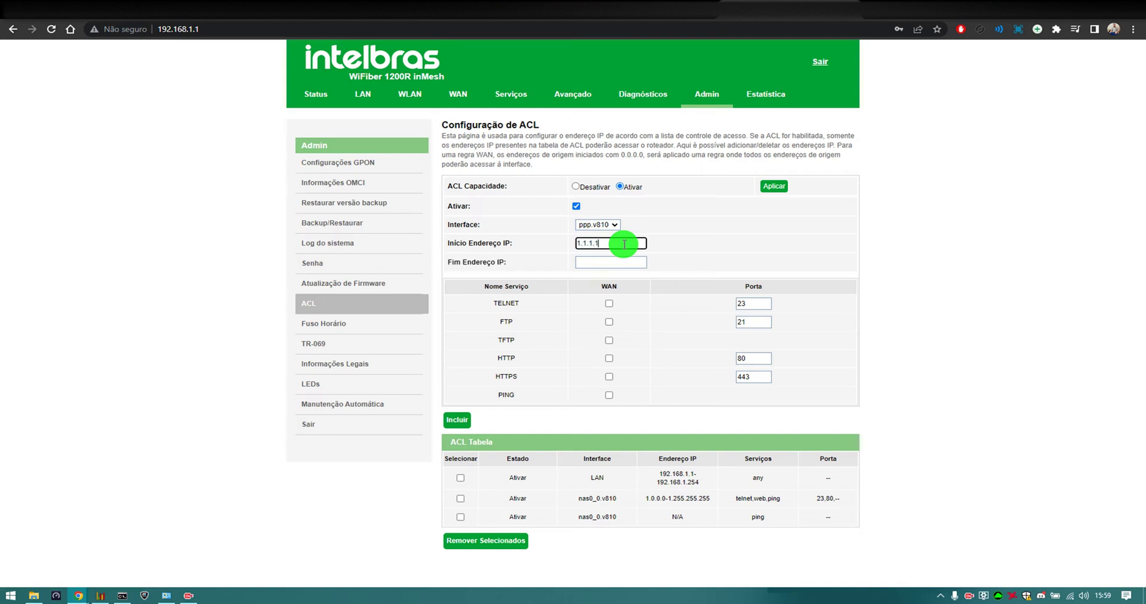
click(615, 260)
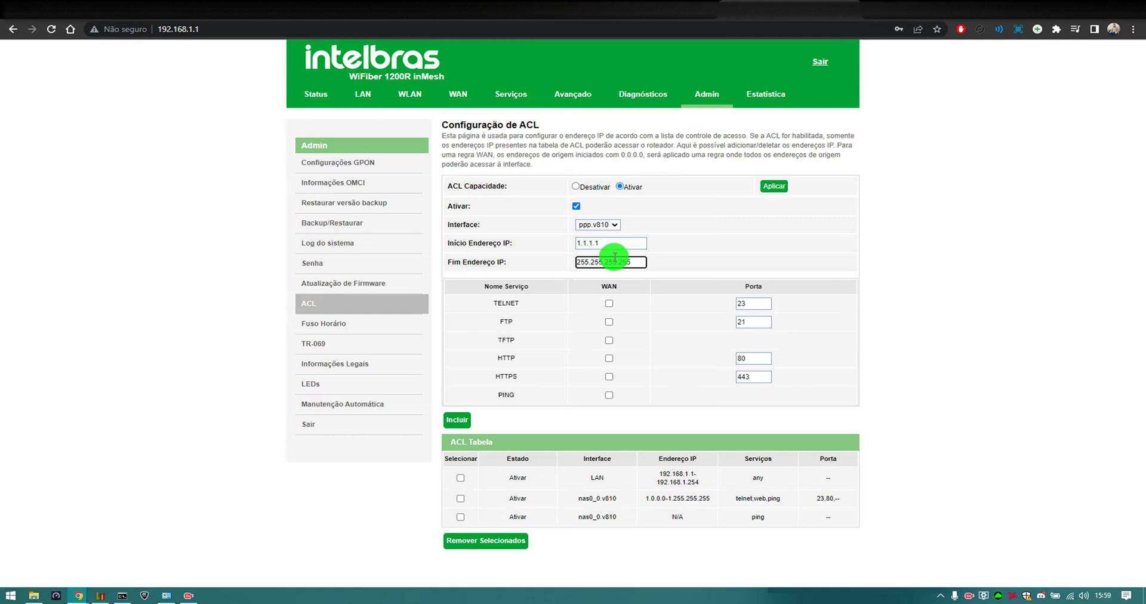
click(754, 357)
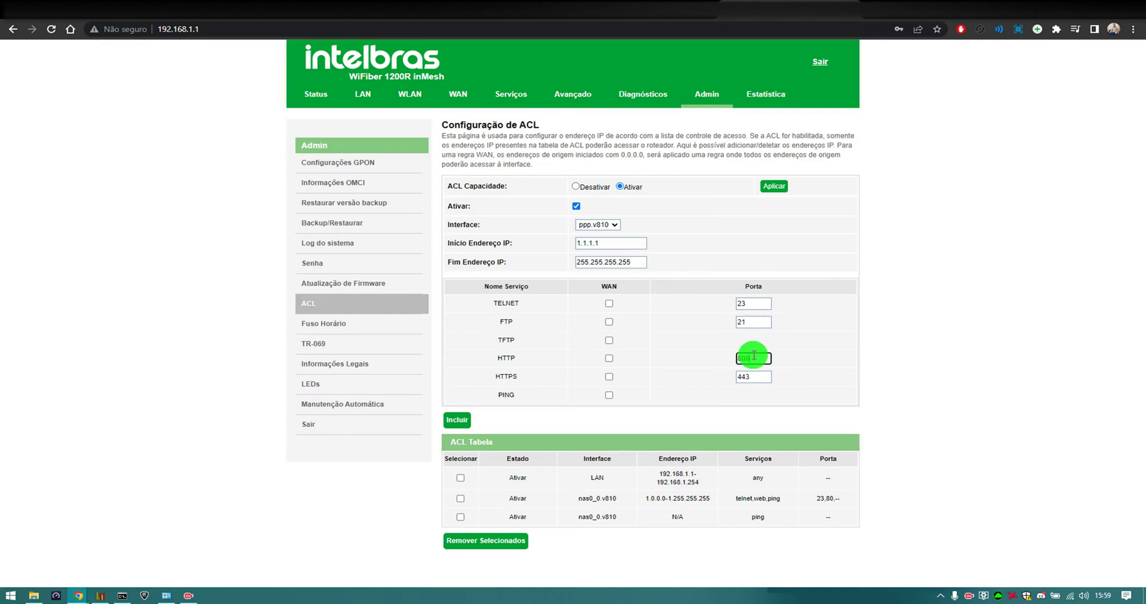
click(460, 498)
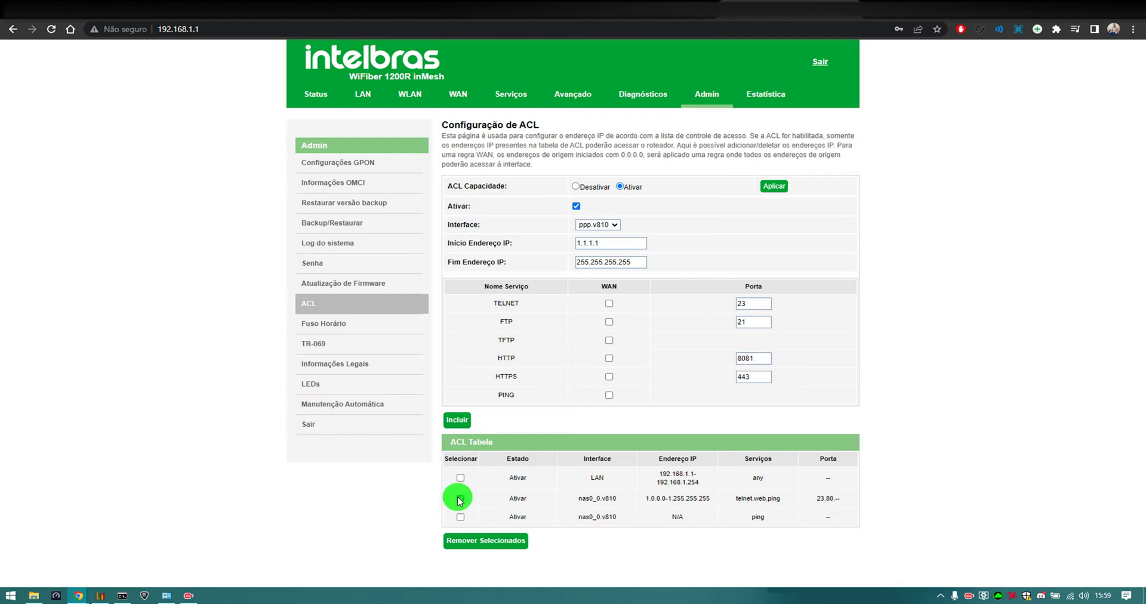
click(485, 541)
Remove the old WAN rule and add a ppp.v810 HTTP 8081 rule for 1.1.1.1–255.255.255.255
click(606, 102)
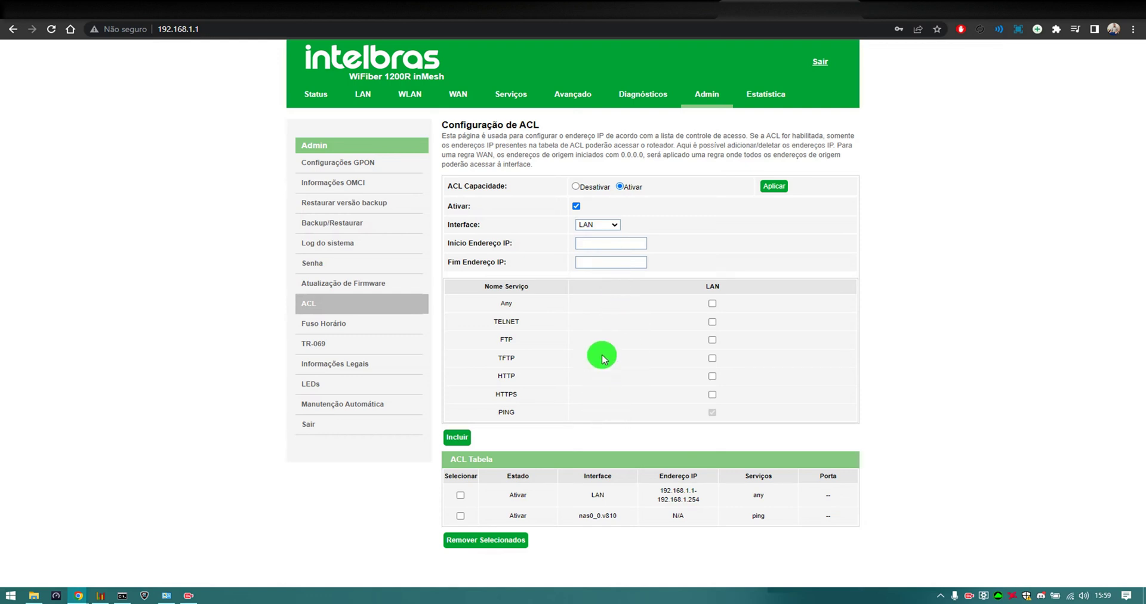
click(609, 225)
click(594, 254)
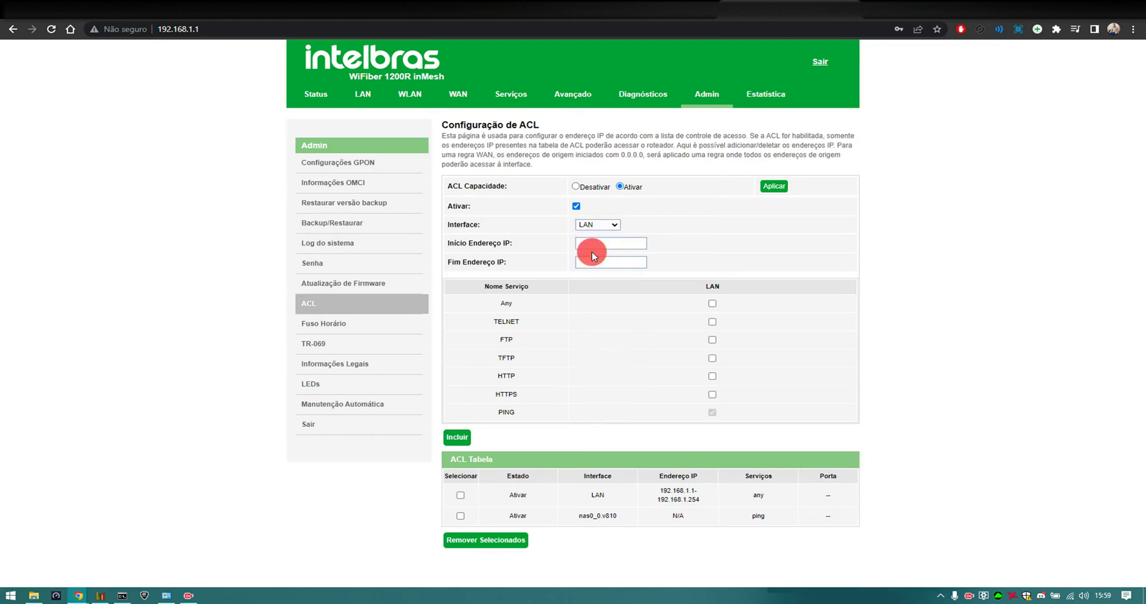
text(1)
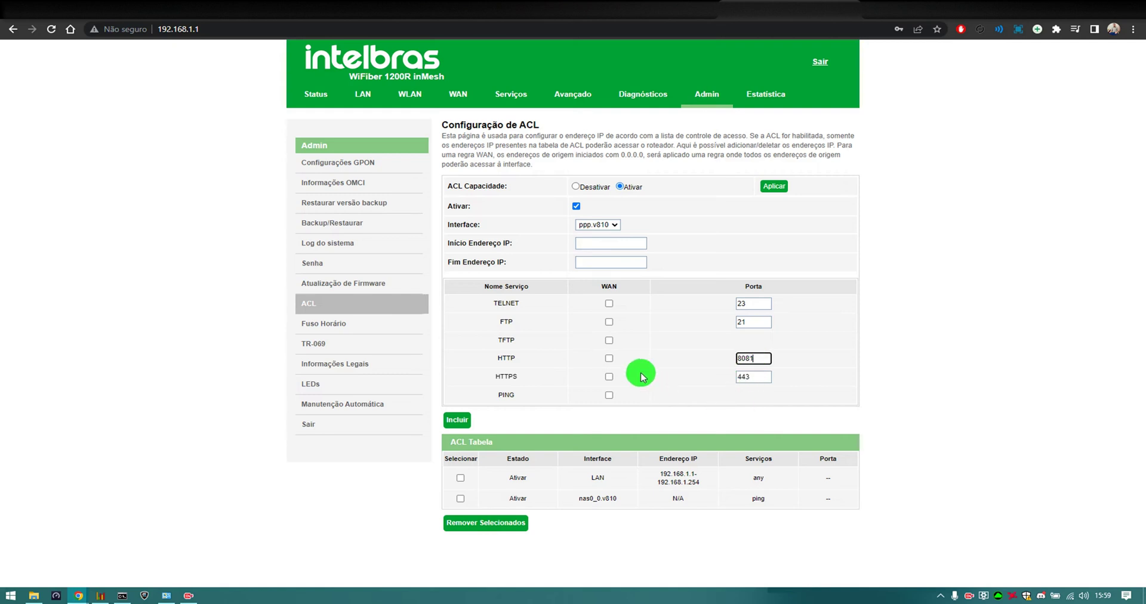
click(609, 359)
click(613, 242)
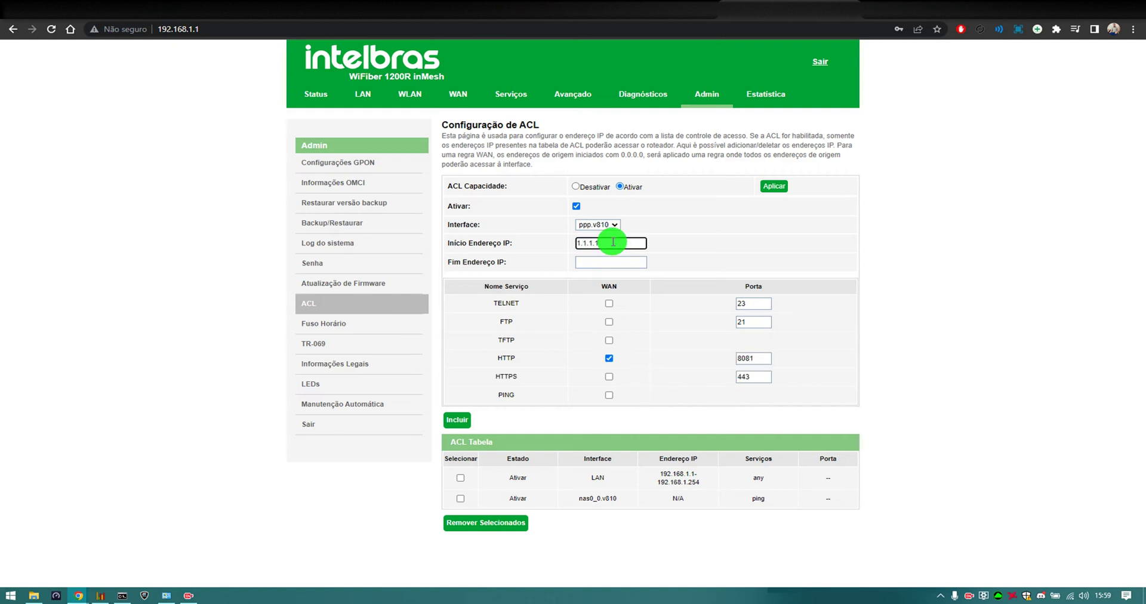
key(Tab)
text(2)
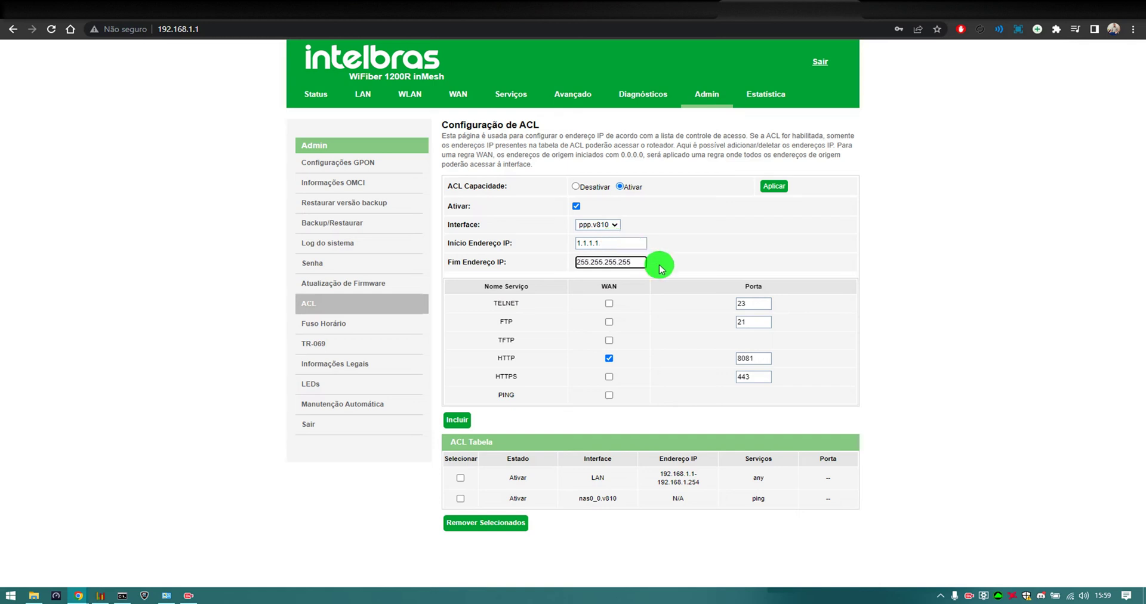
click(454, 423)
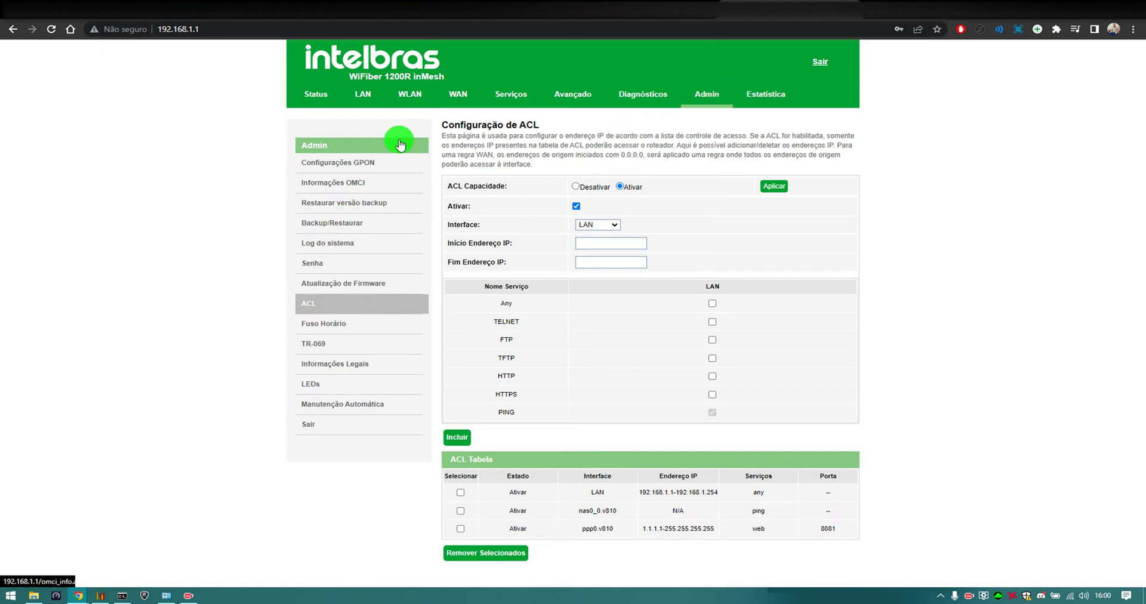
Browse the Status, WLAN, WAN and 5GHz wireless settings pages
click(330, 99)
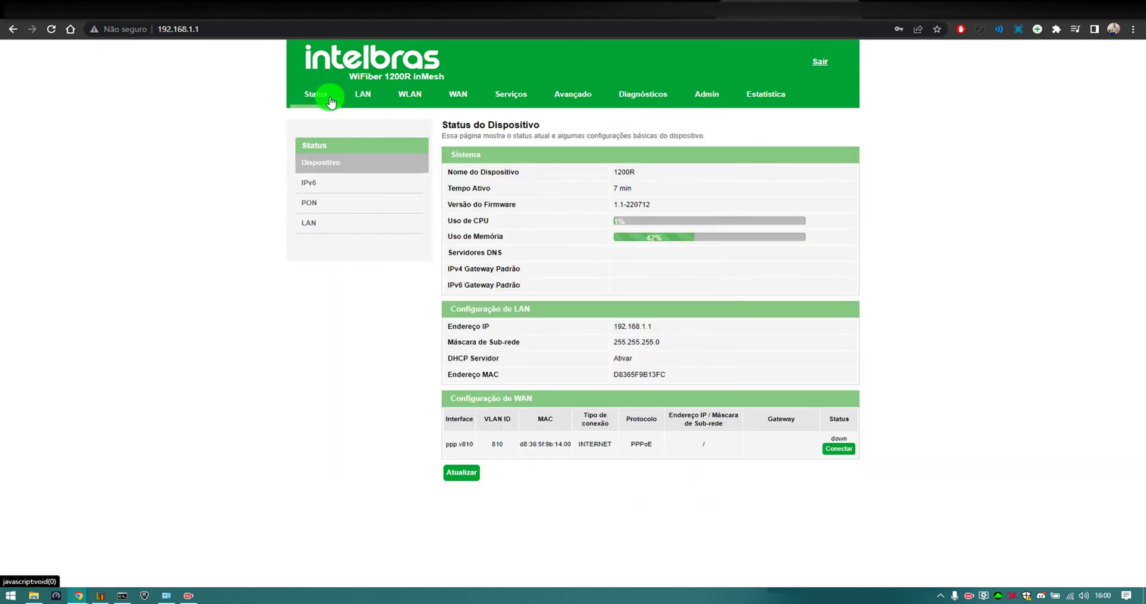
click(403, 92)
click(464, 94)
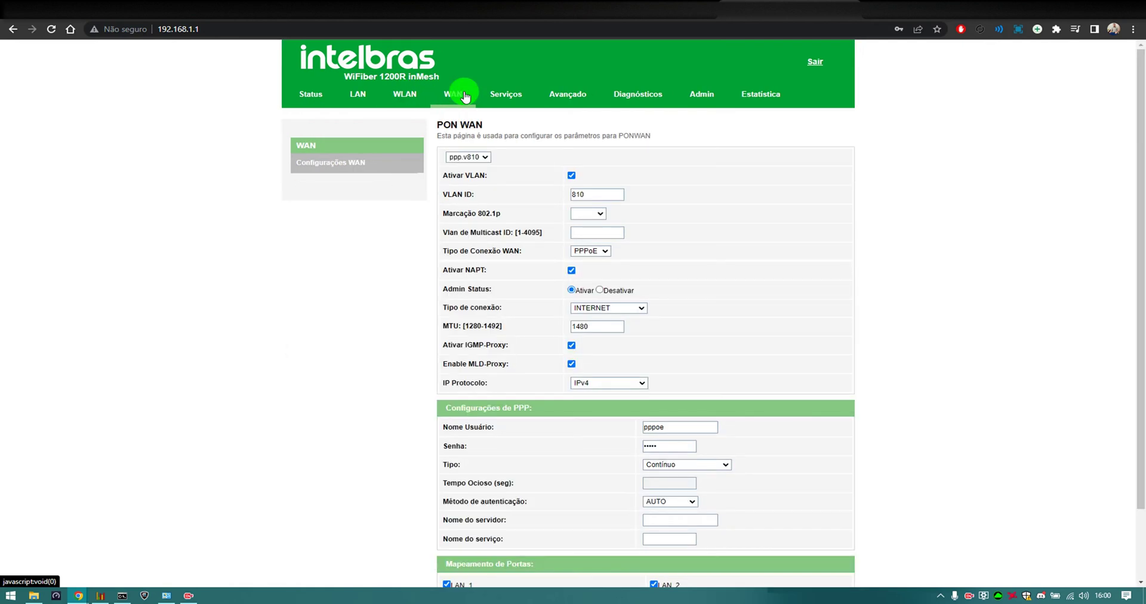
click(404, 94)
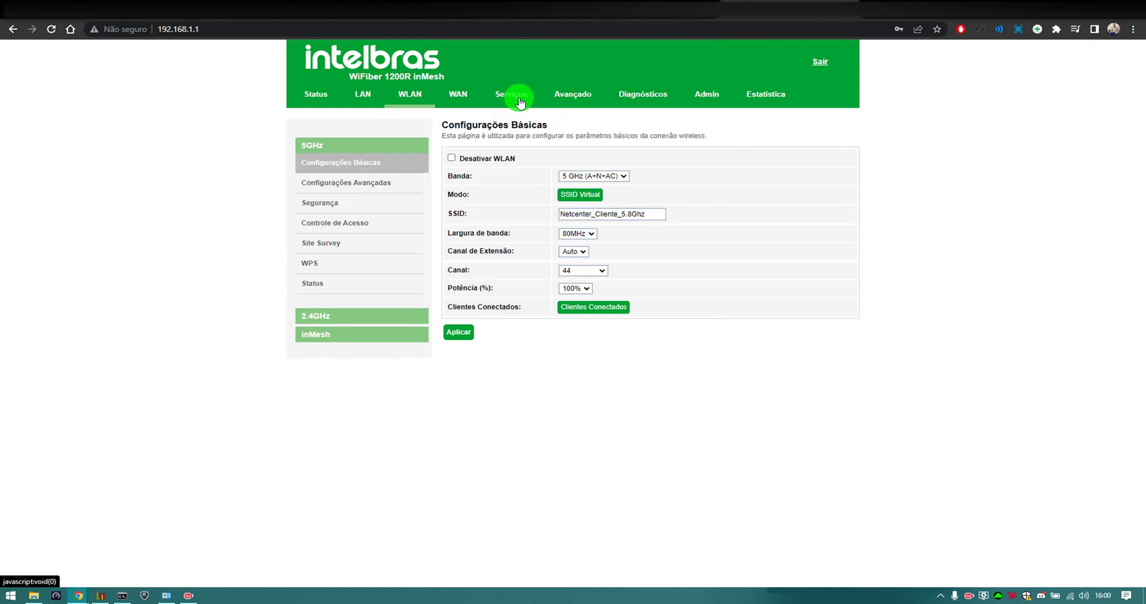
On the DHCP server page, review the two active DHCP clients and close the list
click(490, 98)
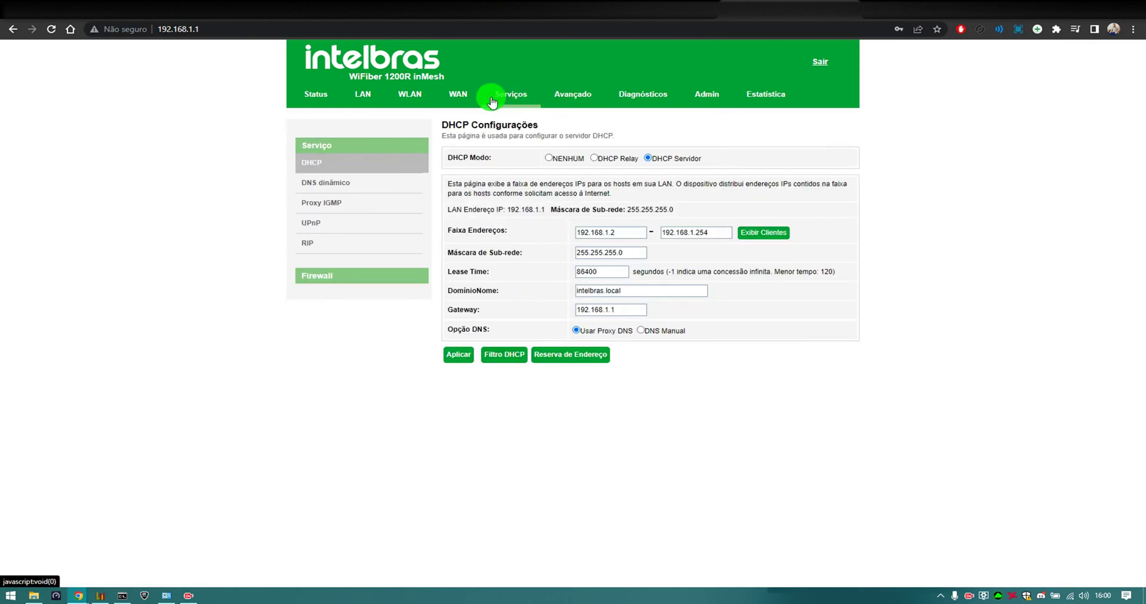
click(750, 232)
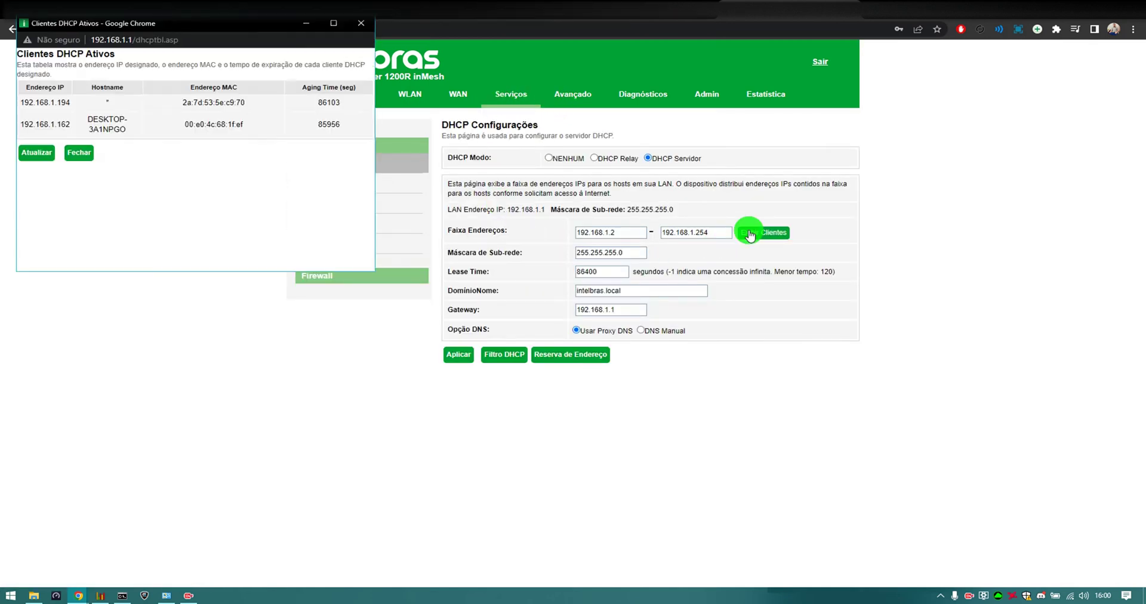
click(363, 25)
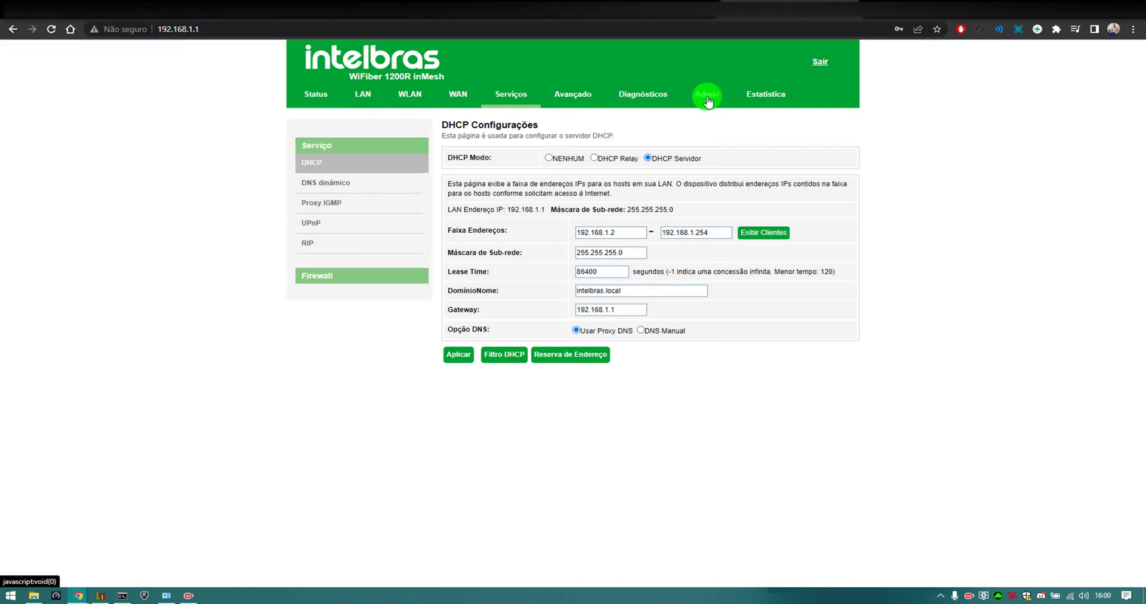
Download a configuration backup from Admin > Backup/Restaurar and copy the model name 'WiFiber 1200R inMesh'
click(708, 97)
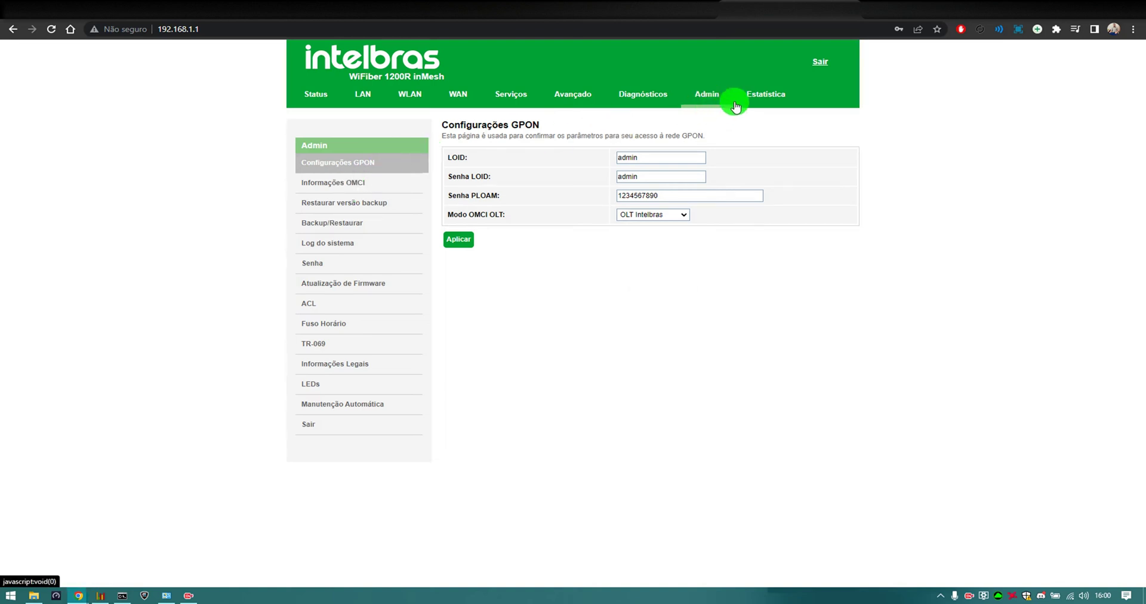
click(335, 225)
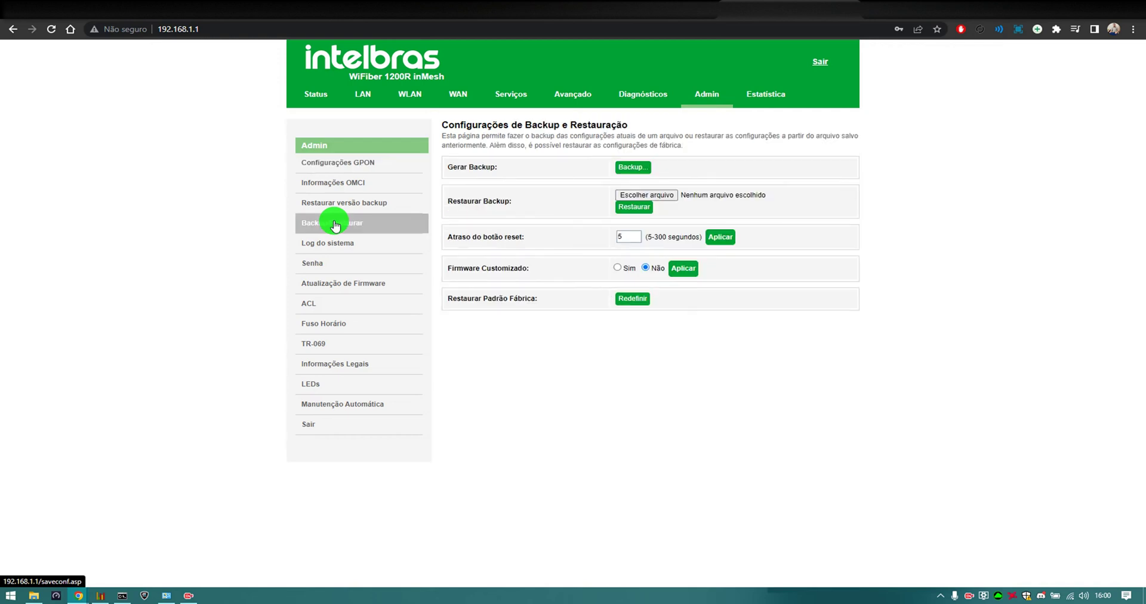
click(628, 168)
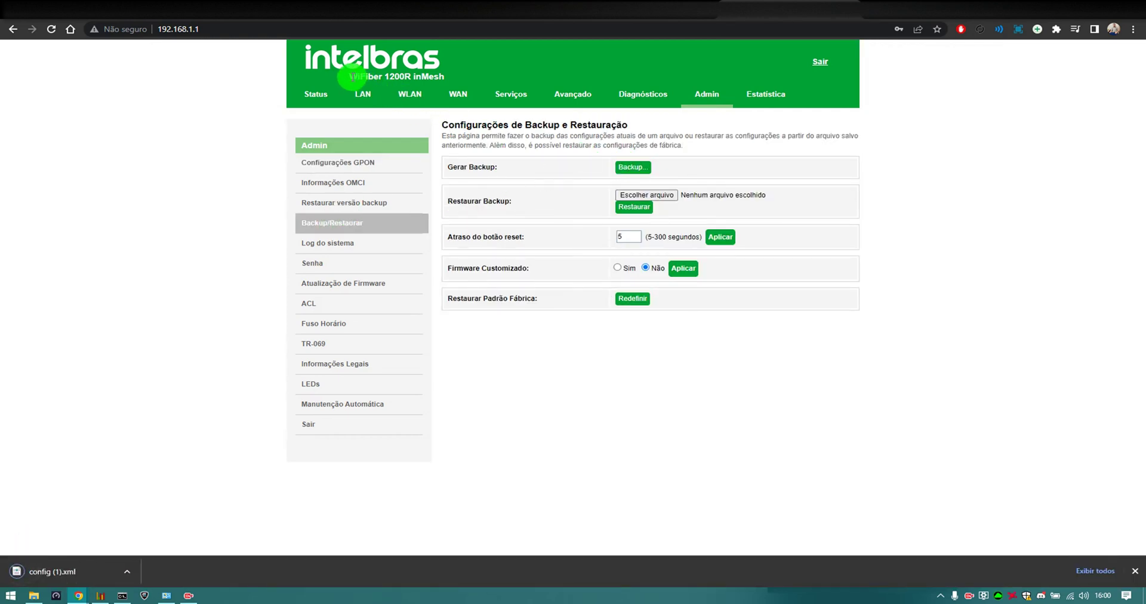
drag(348, 76, 474, 79)
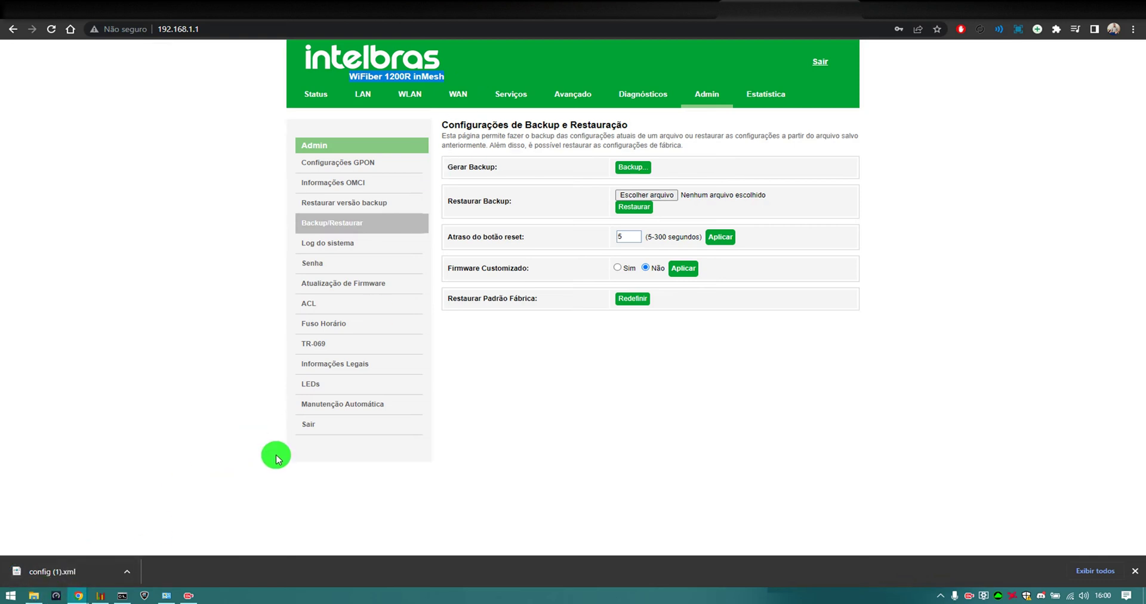
key(super+e)
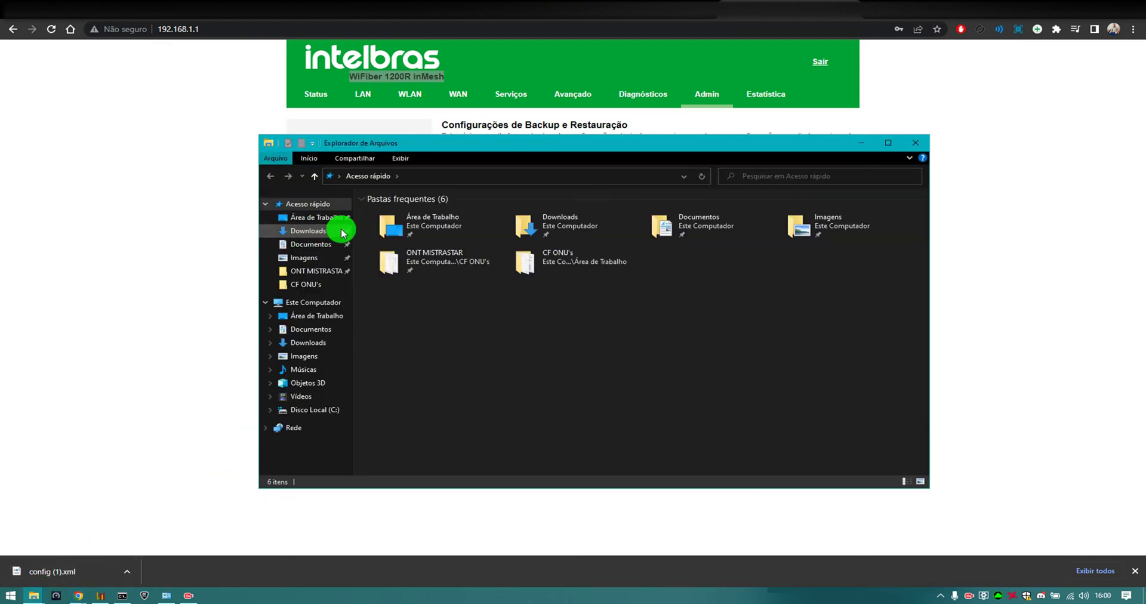
Rename the downloaded config (1) backup on the Desktop to 'WiFiber 1200R inMesh.xml'
click(317, 234)
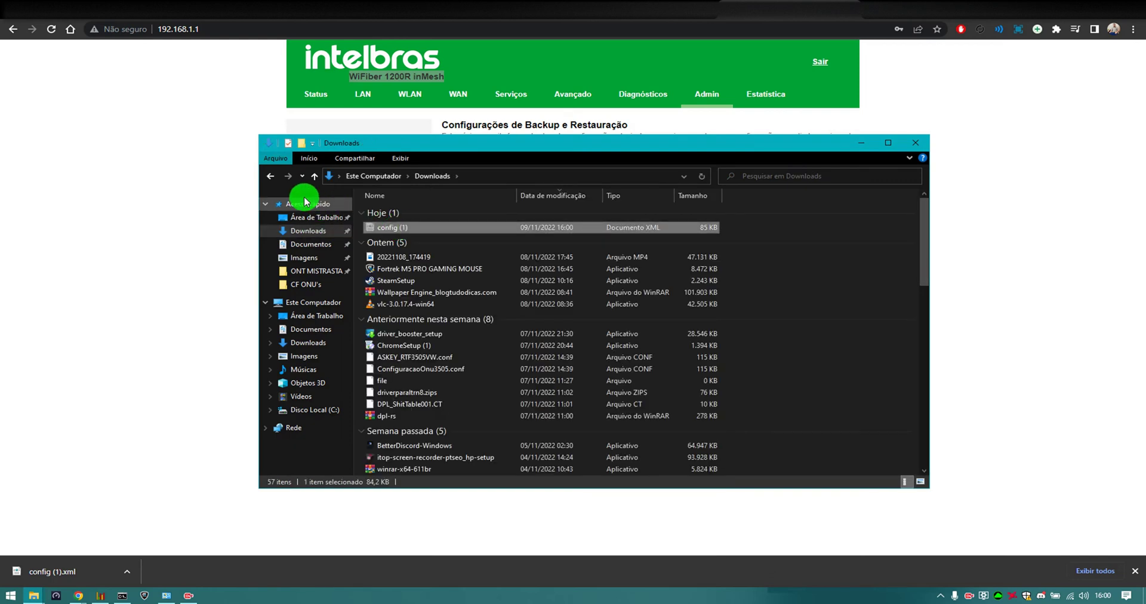
click(272, 177)
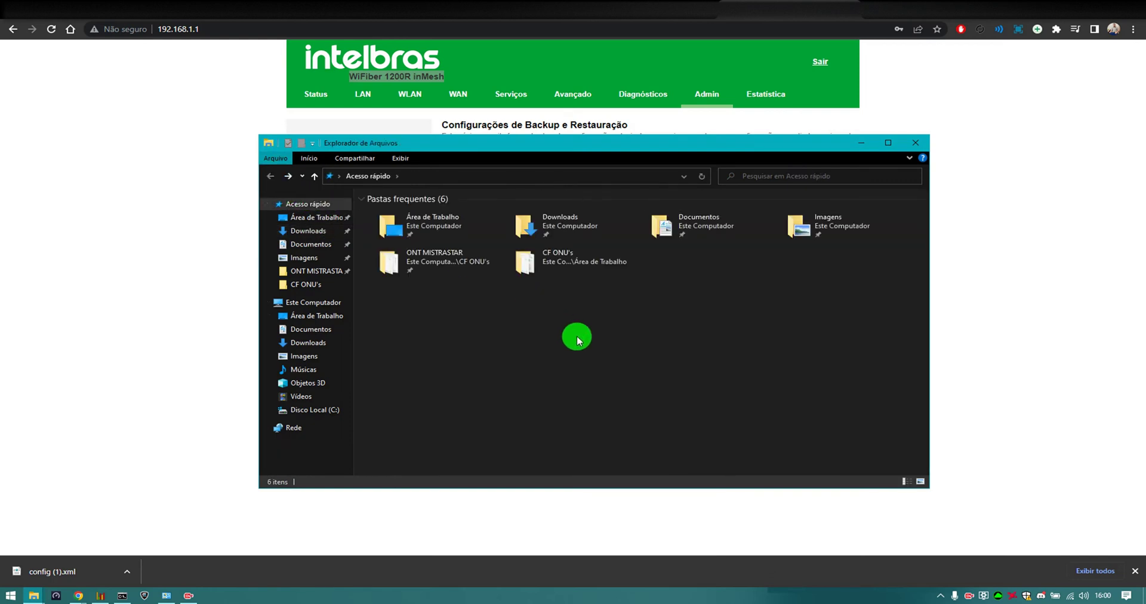
click(288, 176)
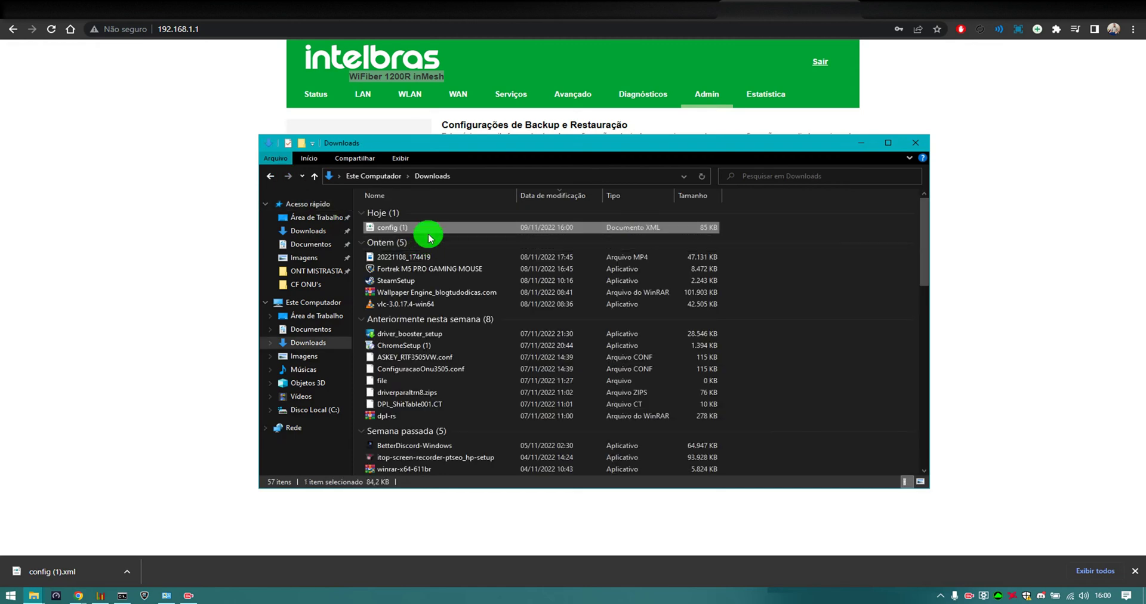
click(271, 177)
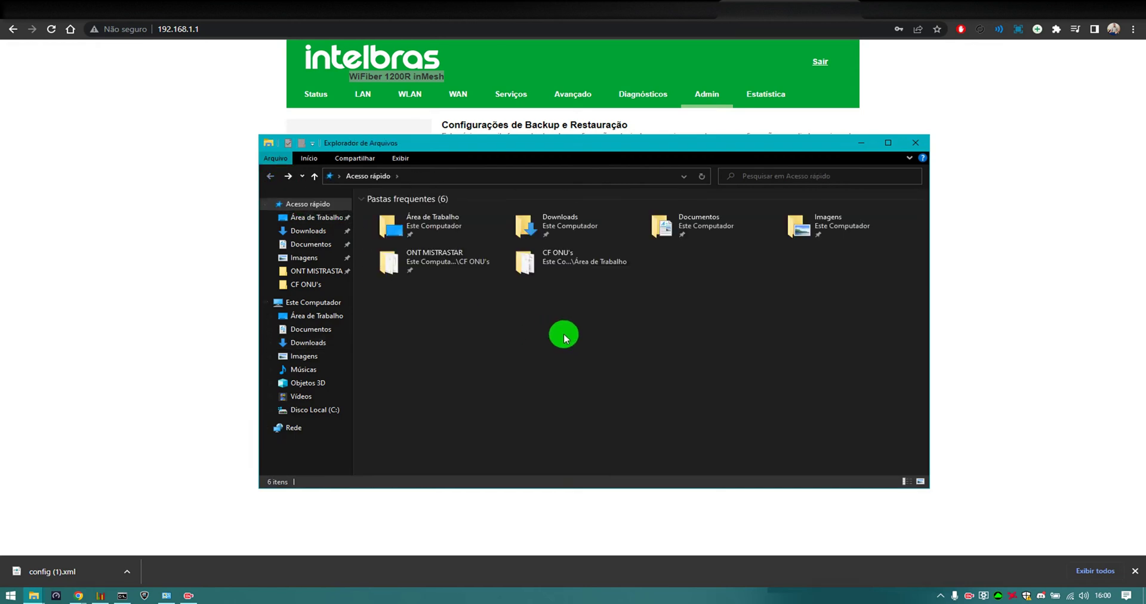
double_click(435, 240)
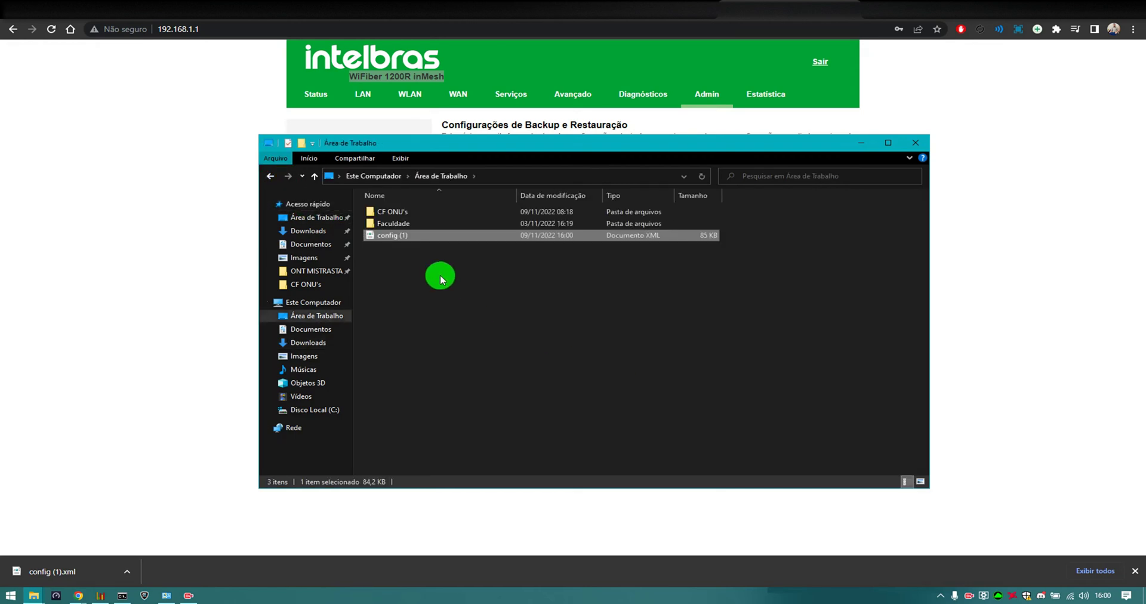
click(403, 237)
key(super+v)
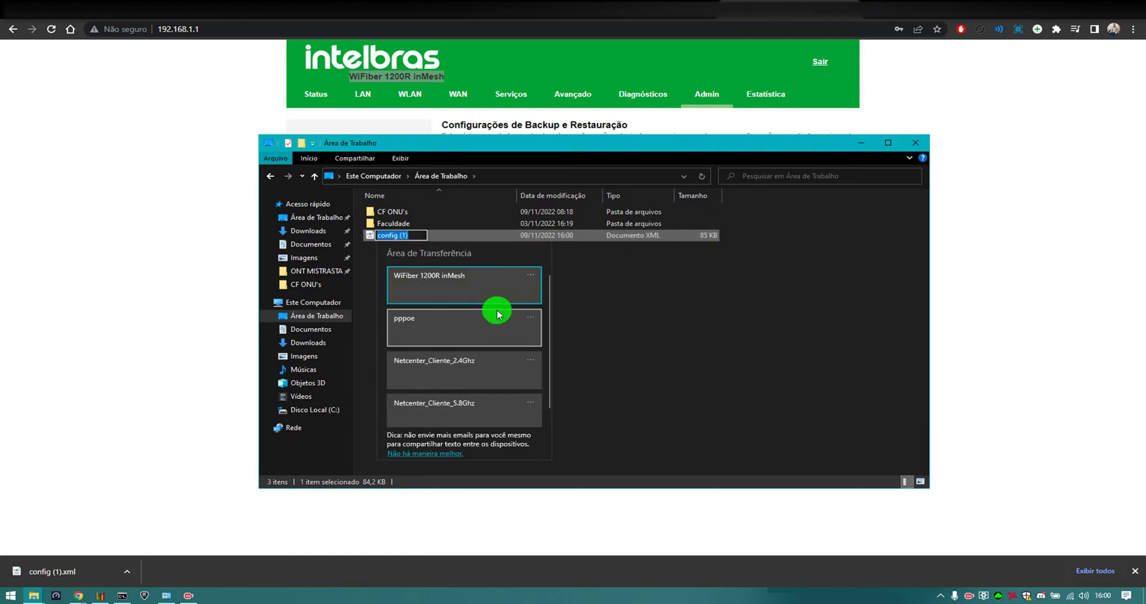
click(476, 281)
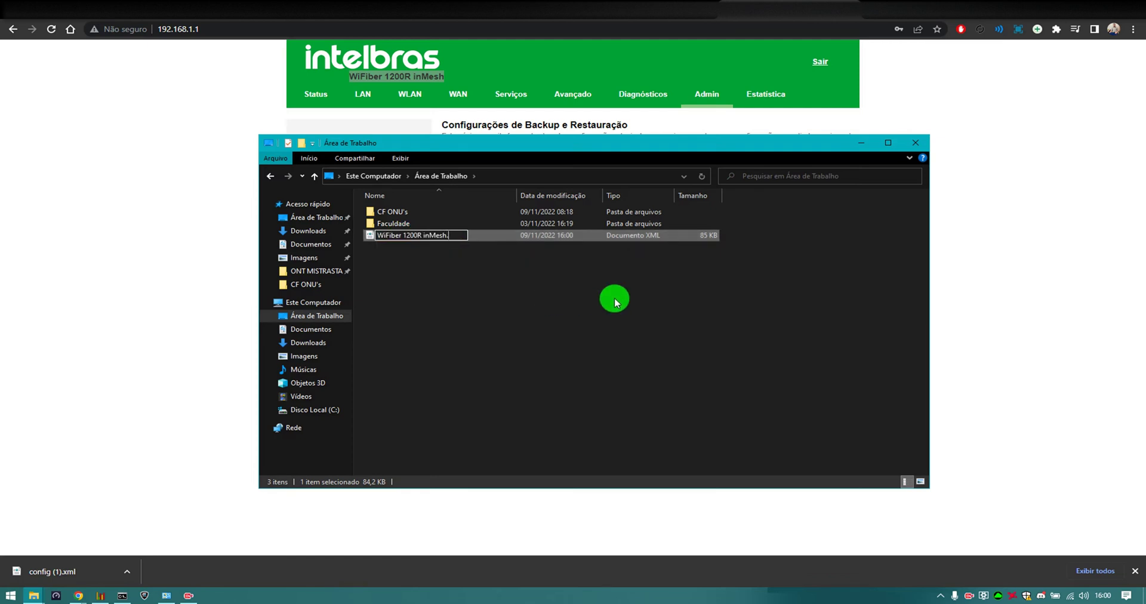
key(Return)
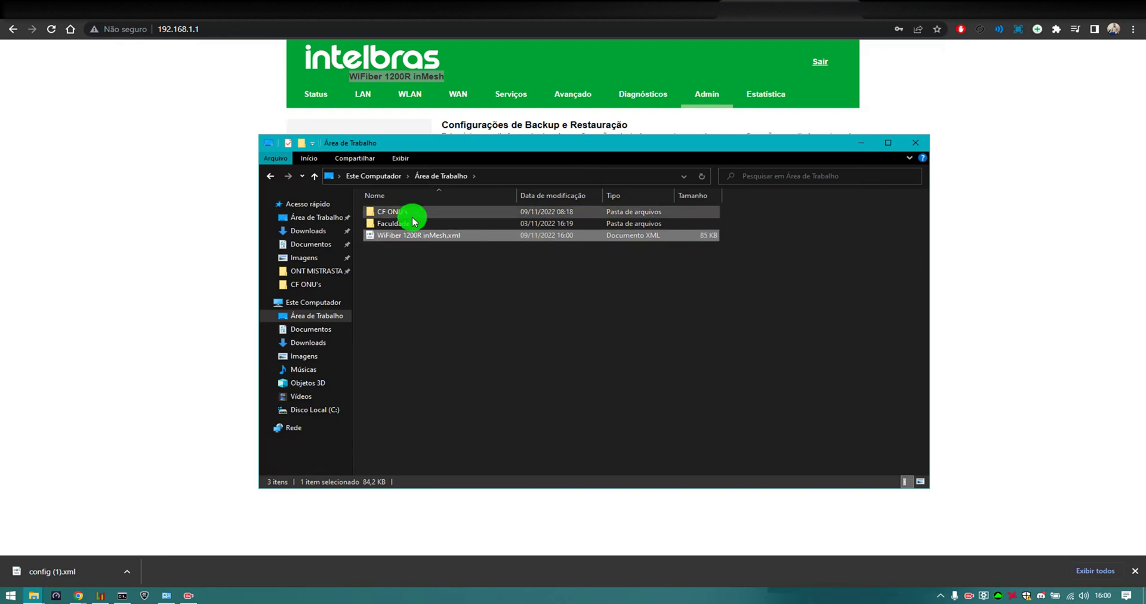
Create a Desktop folder 'WiFiber 1200R inMesh CONFIG ONT' and move the backup file into it
click(489, 286)
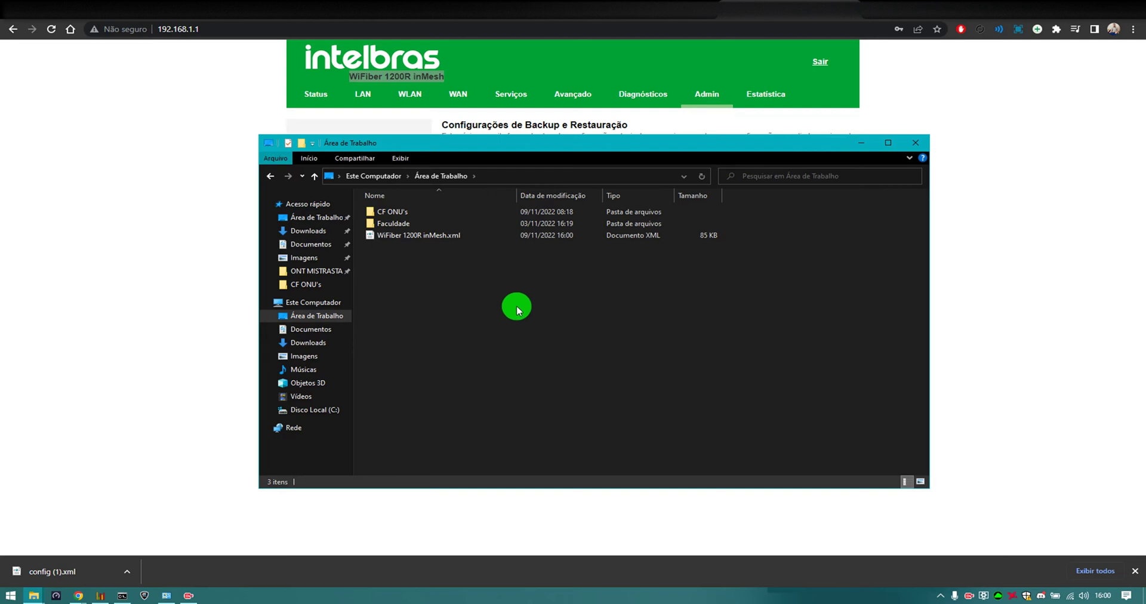
right_click(518, 309)
mouse_move(594, 440)
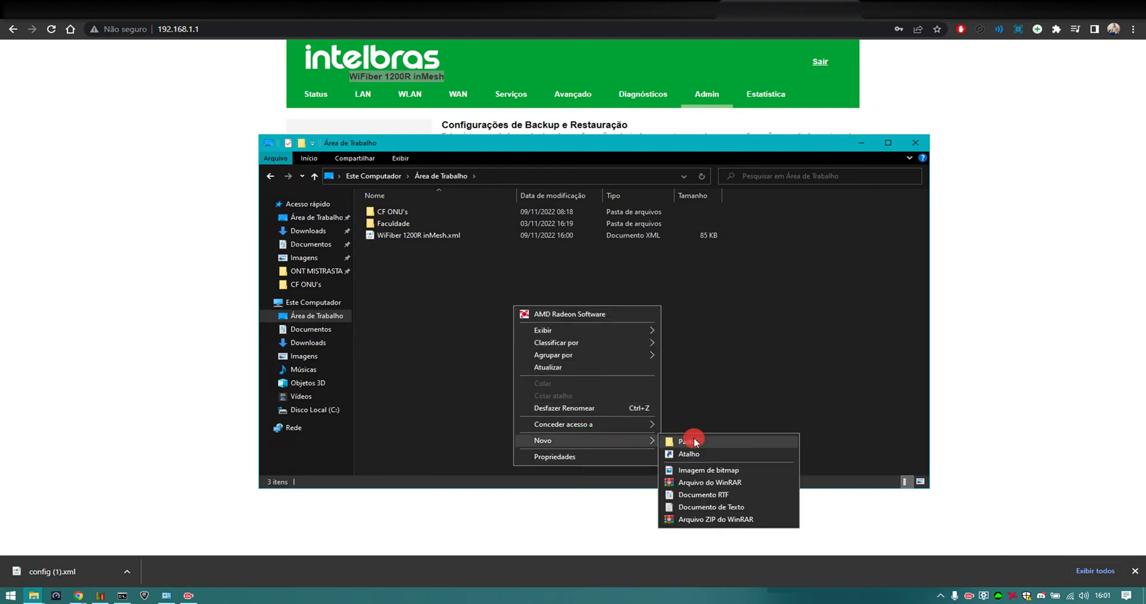
click(695, 442)
key(super+v)
click(481, 305)
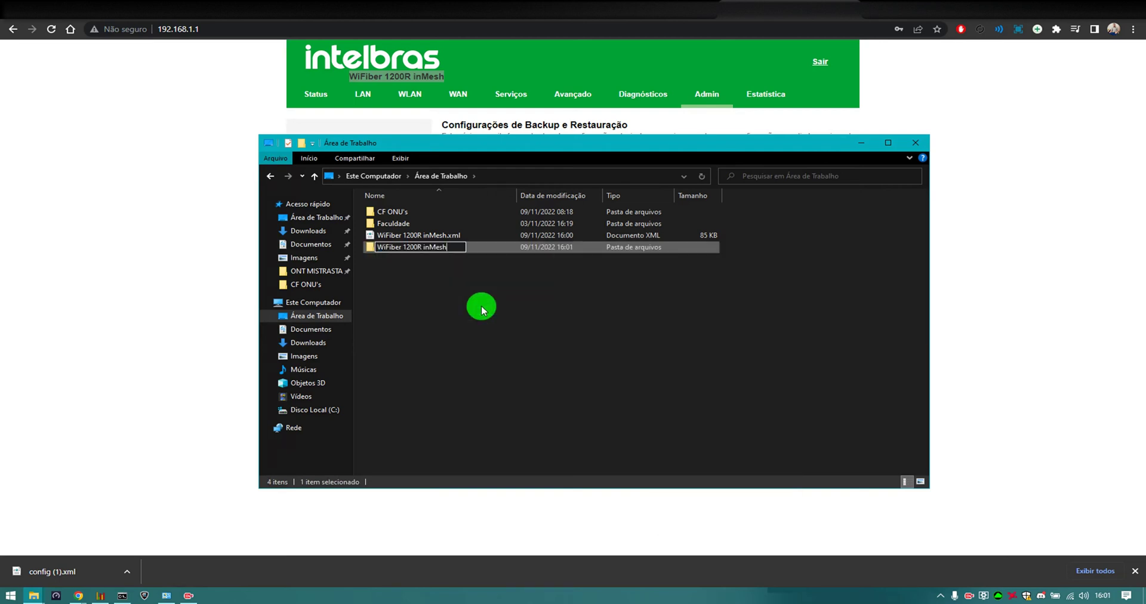
key(Caps_Lock)
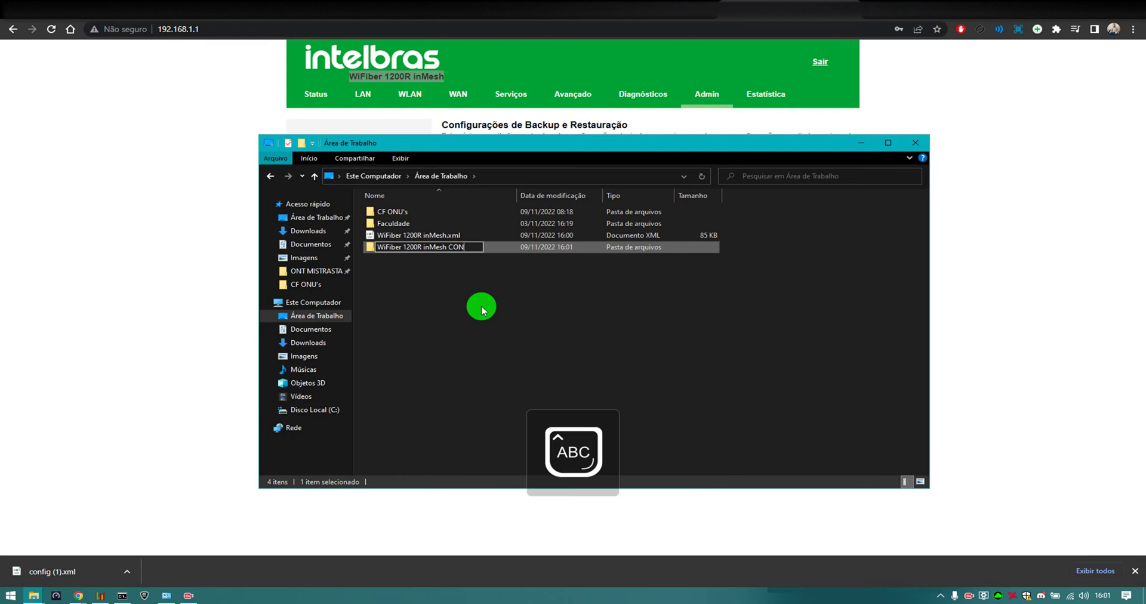
key(Return)
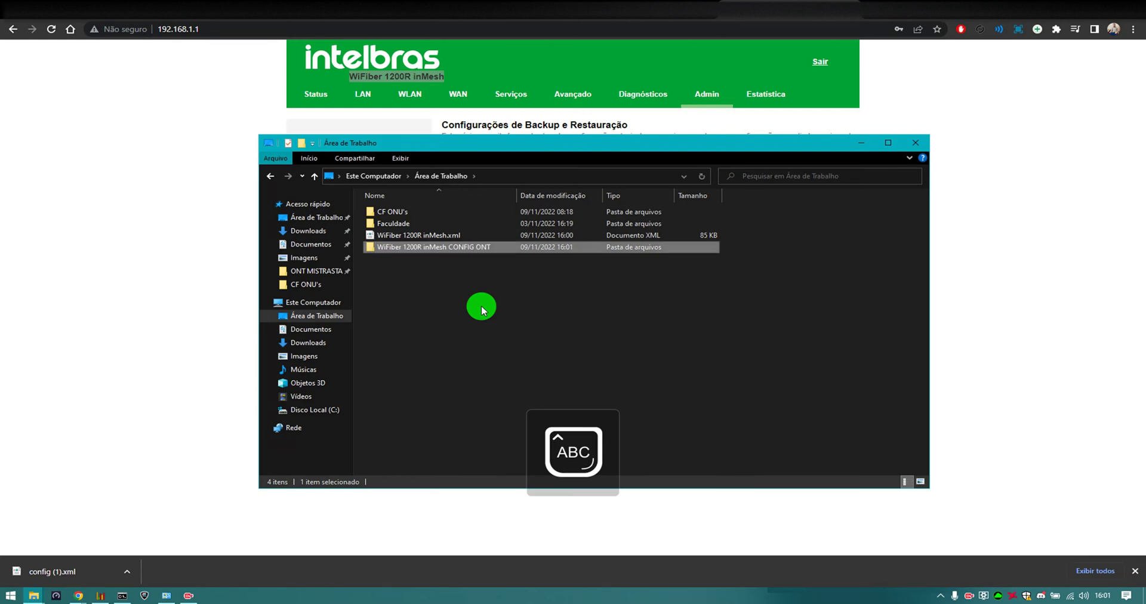
drag(452, 237, 417, 211)
Log out of the router interface and start typing the username on the login page
click(915, 141)
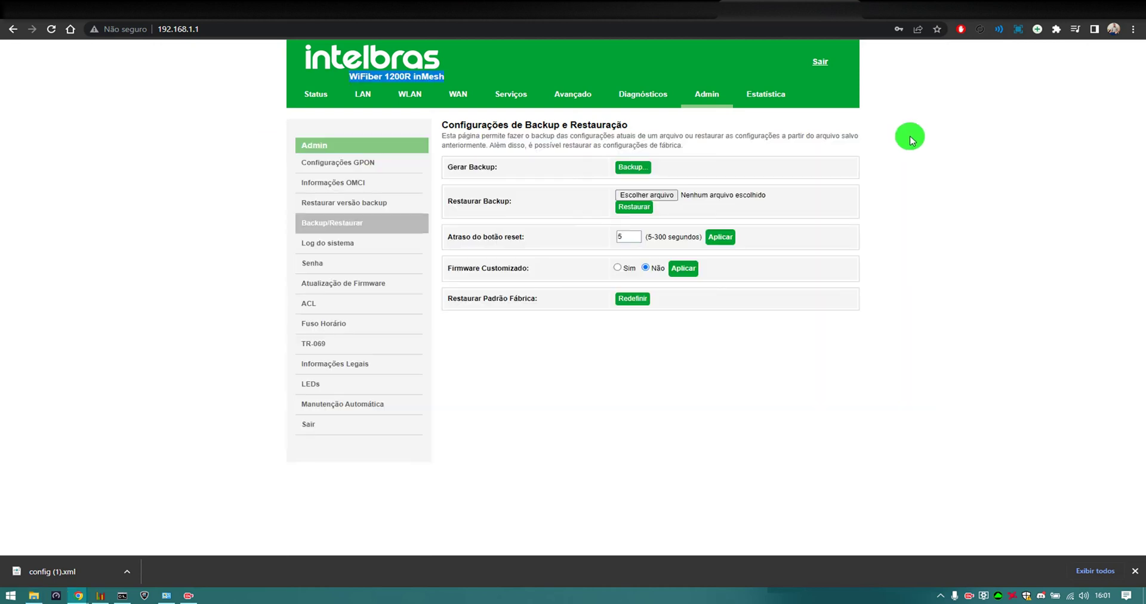
click(823, 62)
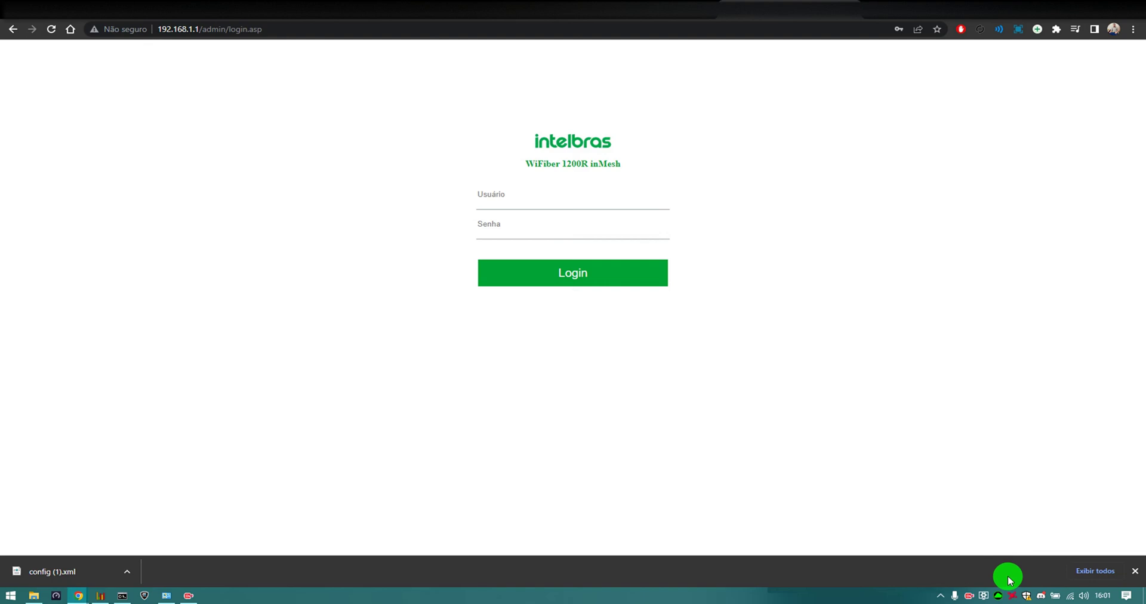
click(555, 199)
text(adm)
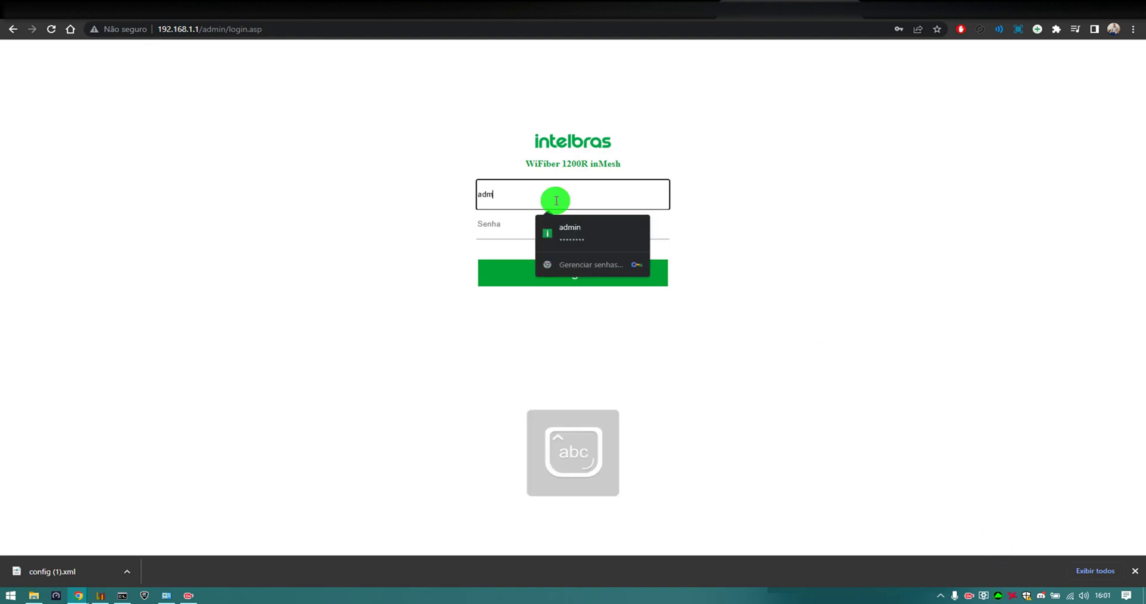